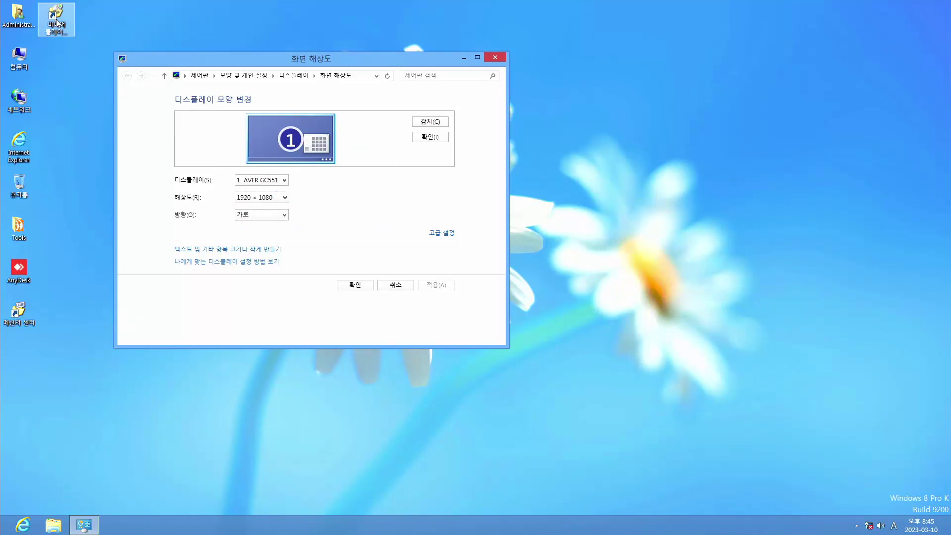
Place the media player selection shortcut at the end of the desktop's first icon column and close the screen resolution settings
left_click_drag(57, 22, 20, 357)
left_click(357, 230)
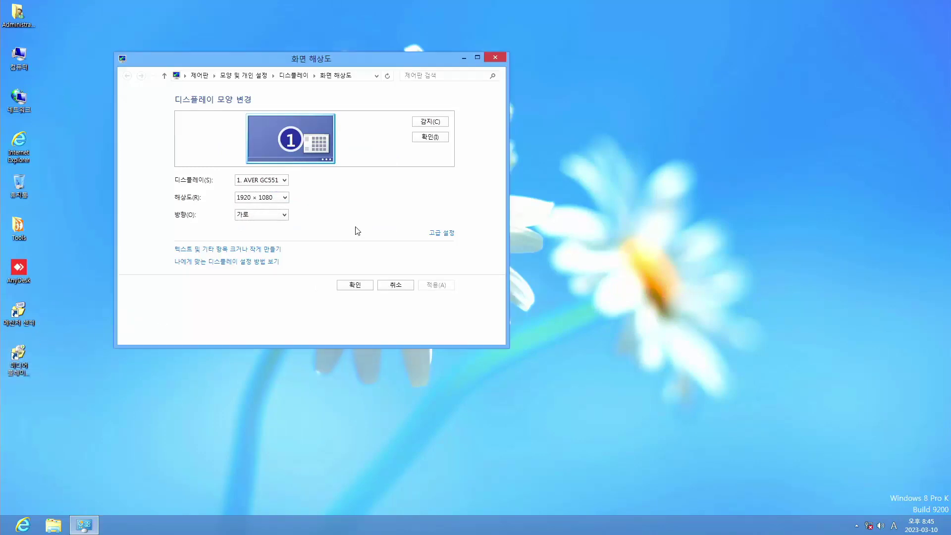
left_click(365, 285)
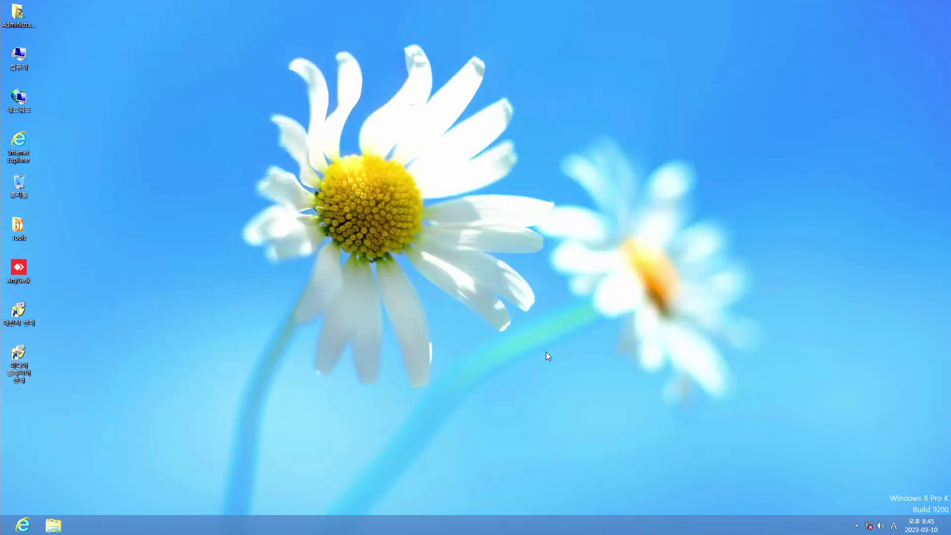
Set the notification area to always show all icons and notifications on the taskbar
left_click(856, 525)
left_click(857, 503)
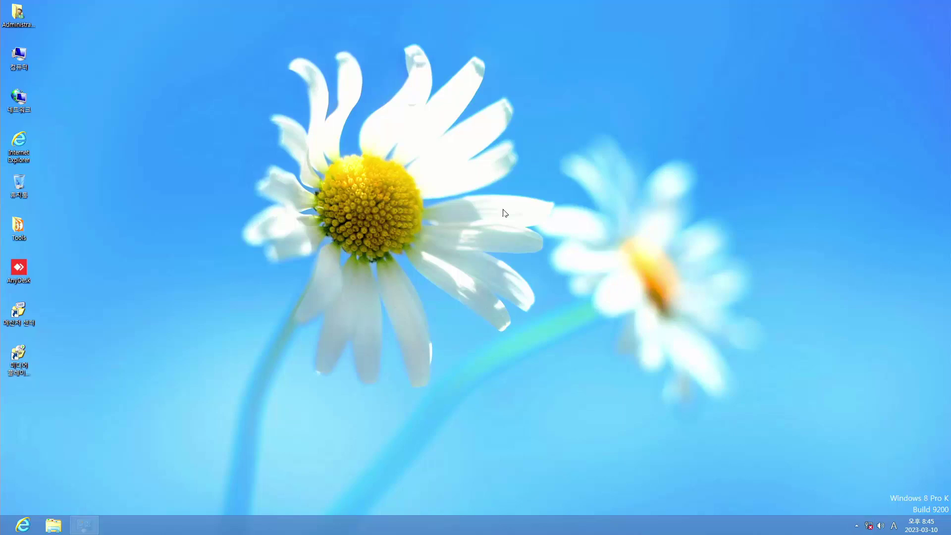
left_click(369, 393)
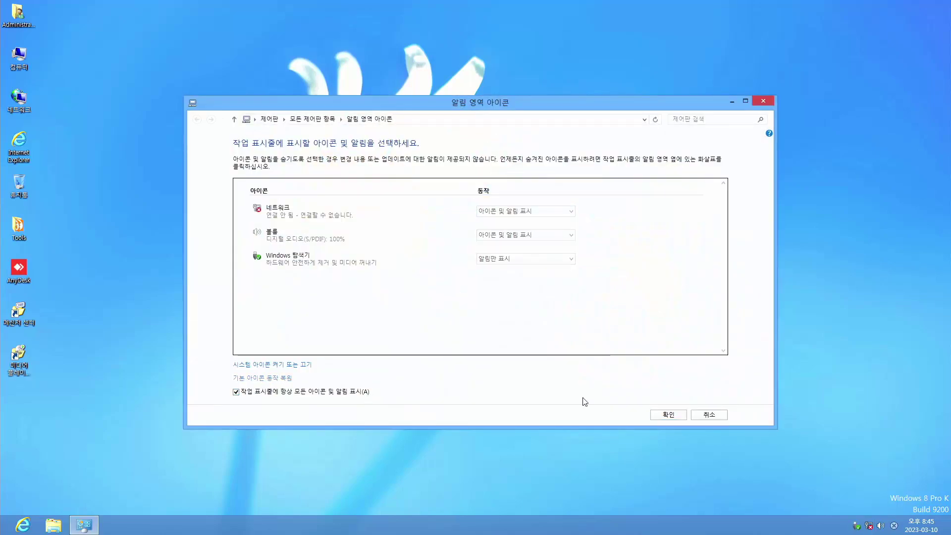
left_click(657, 417)
Launch Disk Management with diskmgmt.msc and enlarge its window to show Disk 0 through Disk 3
key("super+r")
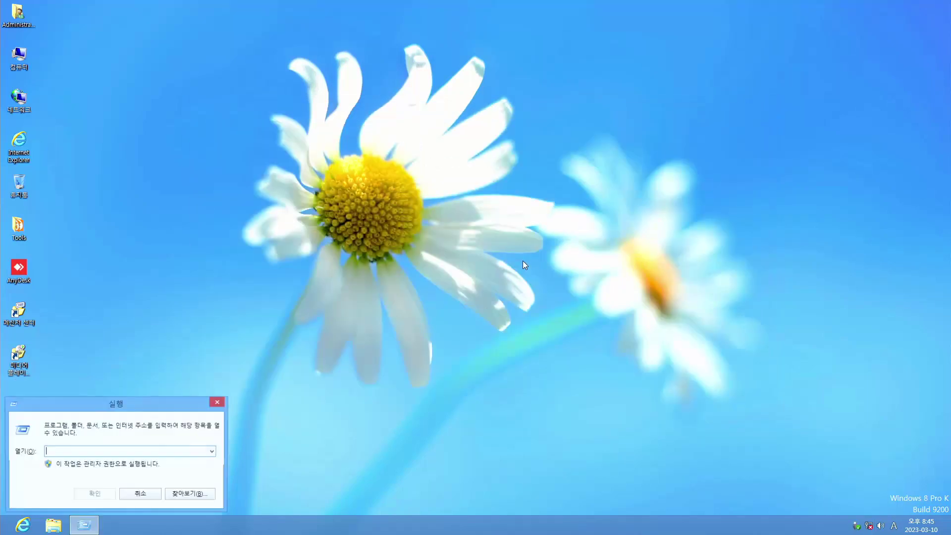
type("diskmgmt.ms")
key("Return")
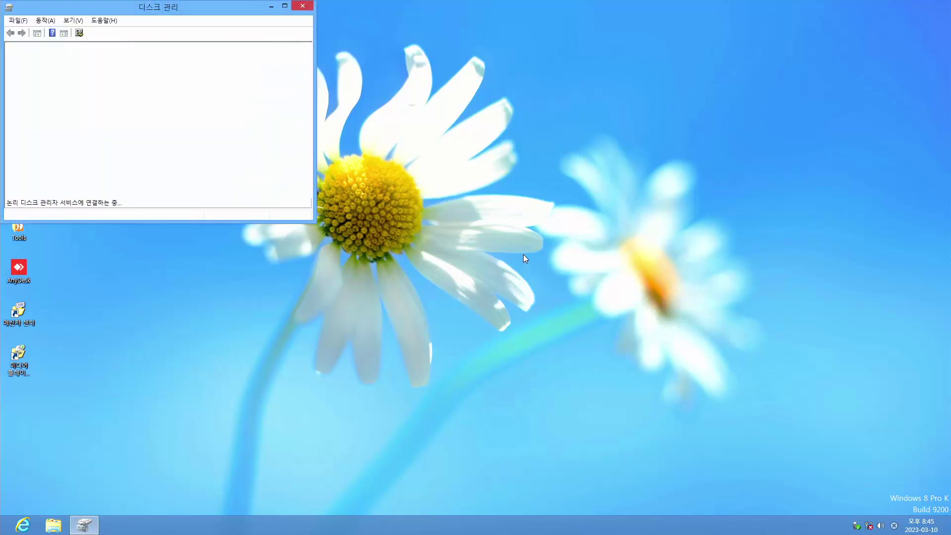
left_click_drag(228, 9, 296, 42)
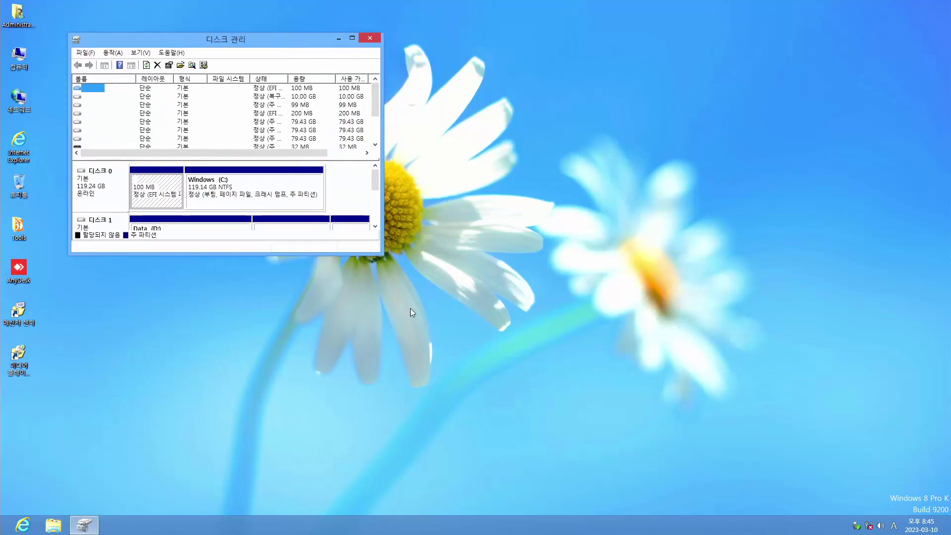
left_click_drag(377, 255, 430, 411)
Launch Device Manager, close the Disk Management window and narrow the Device Manager window
key("super+r")
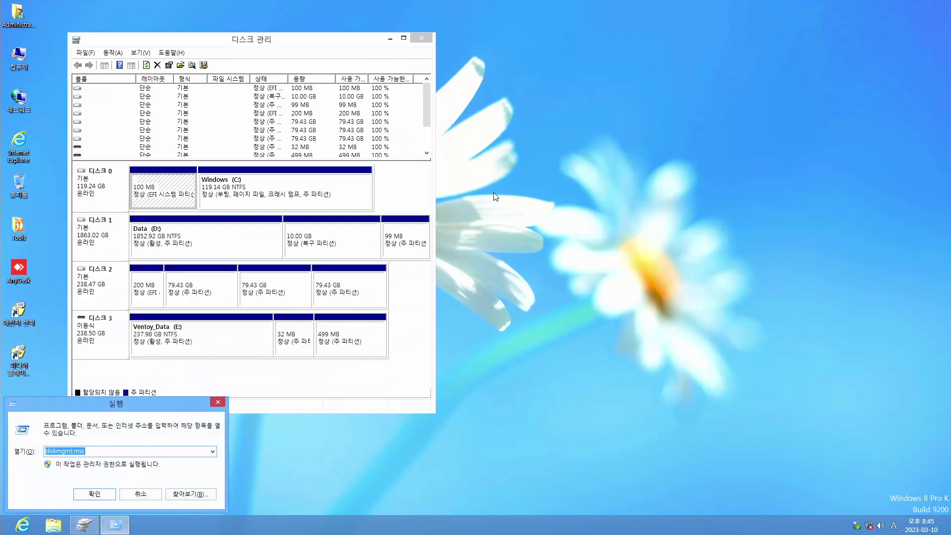
type("dev")
key("Return")
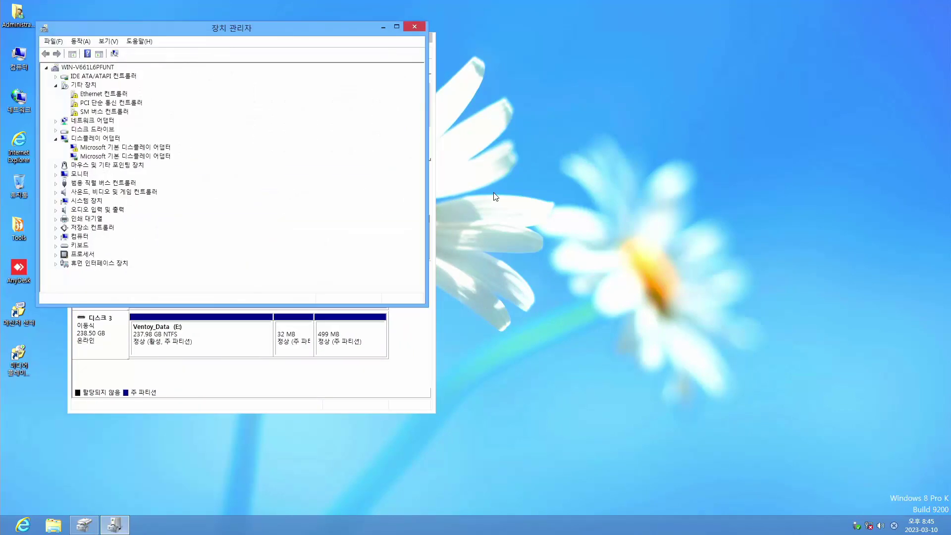
left_click_drag(335, 28, 327, 56)
left_click(411, 38)
left_click(411, 37)
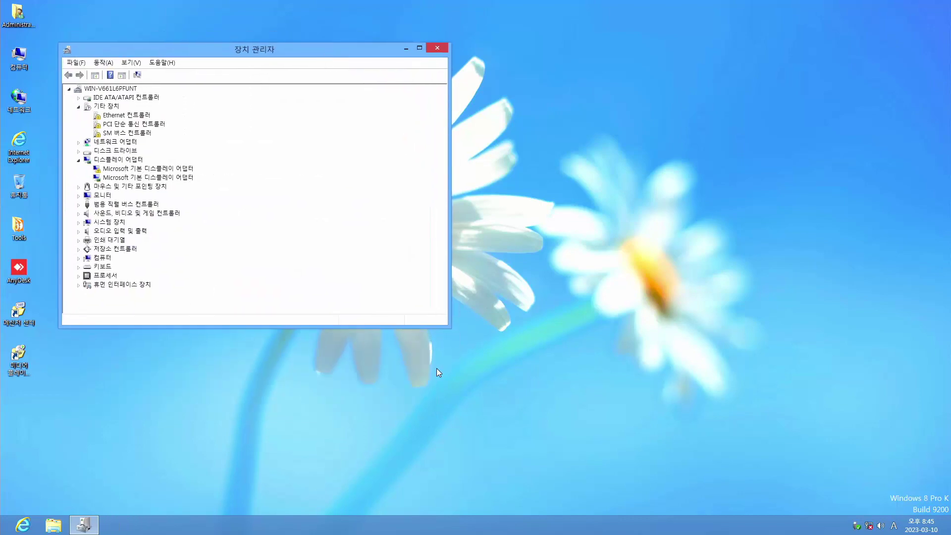
left_click_drag(450, 327, 293, 328)
Launch Network Connections with ncpa.cpl and place its window beside Device Manager
key("super+r")
type("nc")
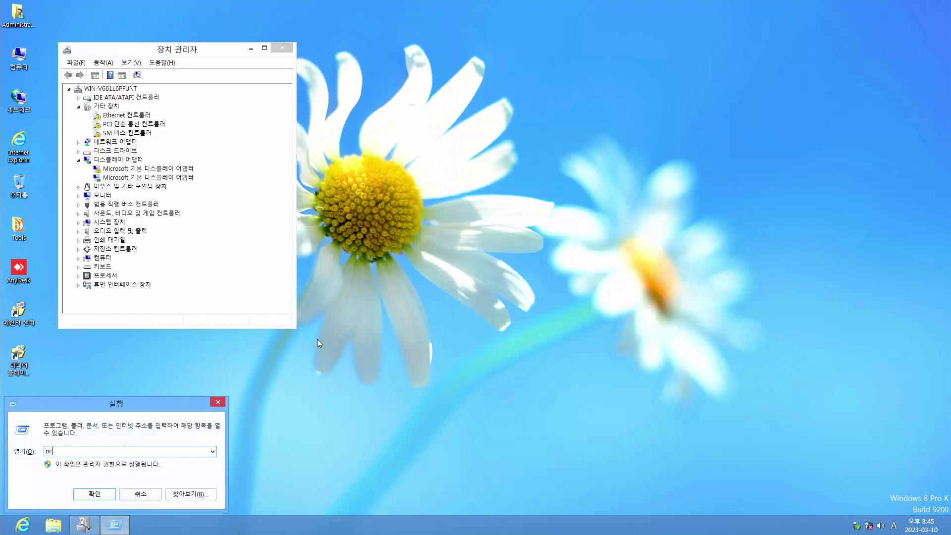
type("pa.cpl")
key("Return")
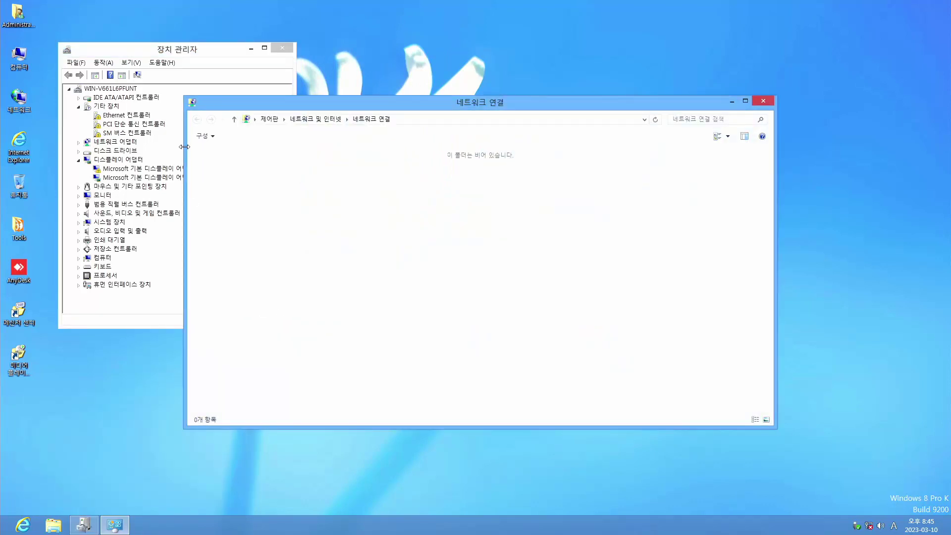
left_click_drag(236, 107, 353, 57)
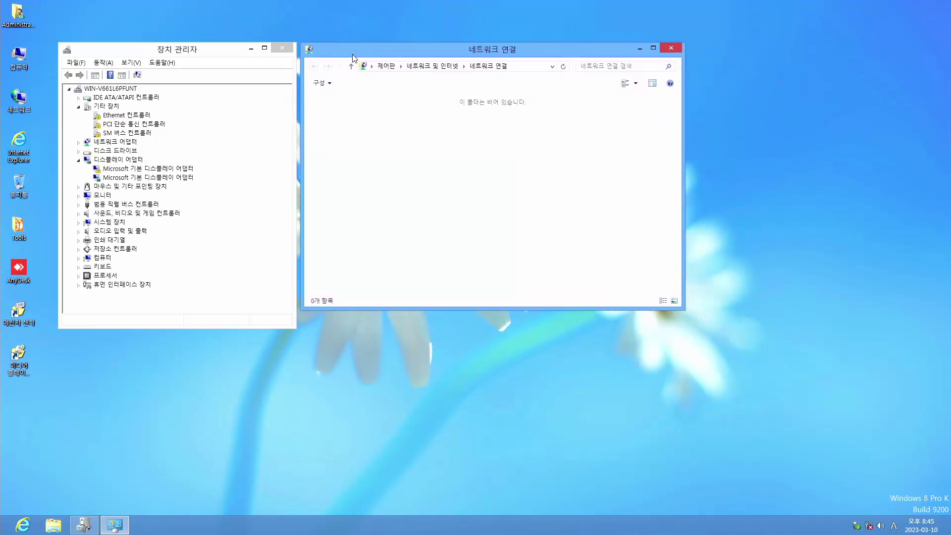
Run EasyDrv7(Win10.x64) from the EasyDrv7_Win10.x64_7.22.1212.2 folder on drive D and close the folder window
double_click(19, 54)
double_click(421, 174)
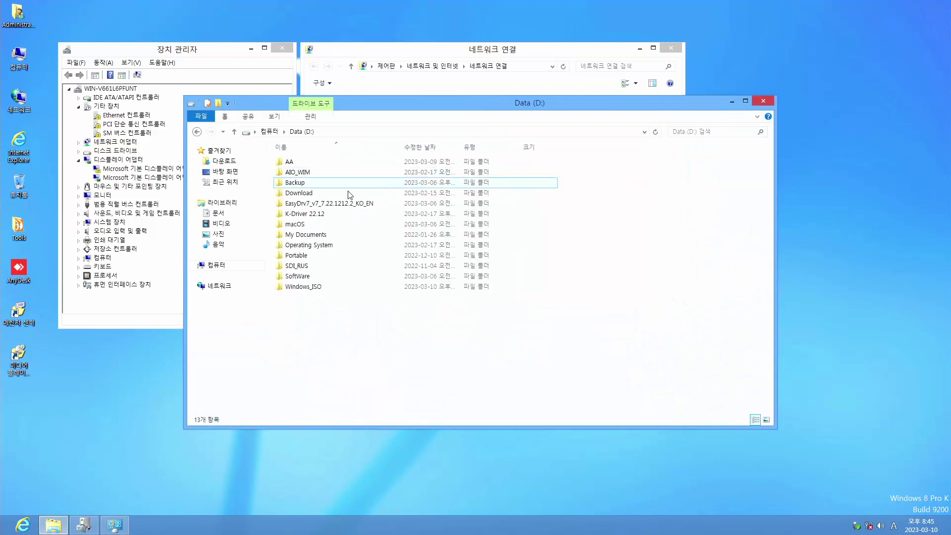
left_click(321, 207)
double_click(311, 204)
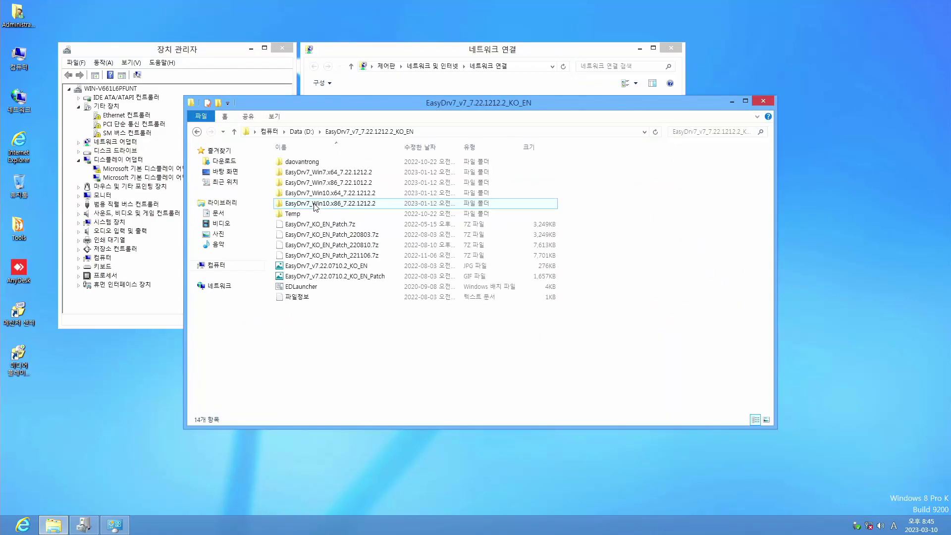
double_click(314, 193)
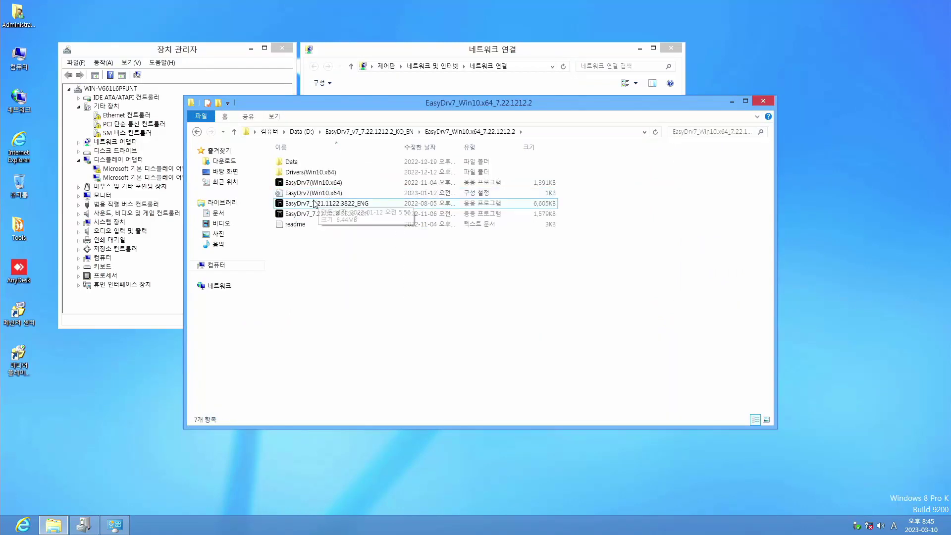
double_click(311, 184)
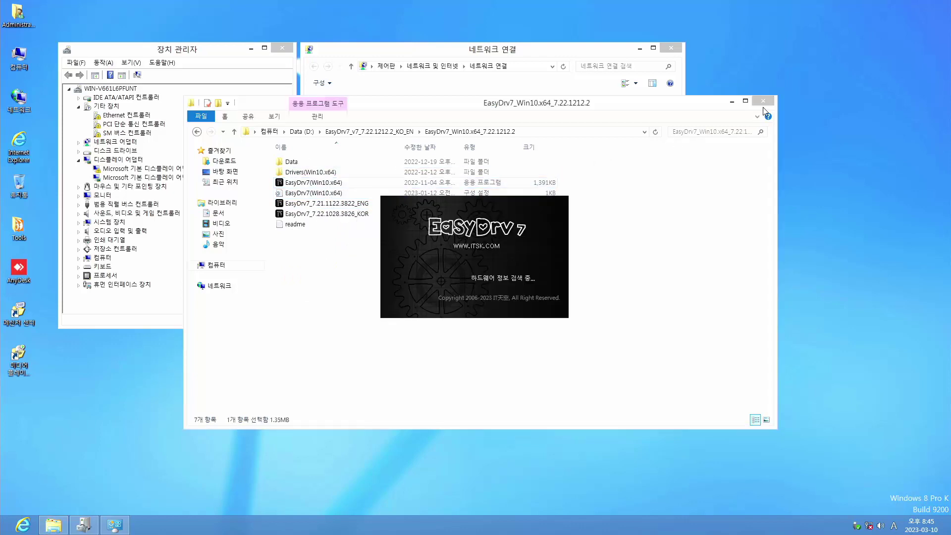
left_click(764, 102)
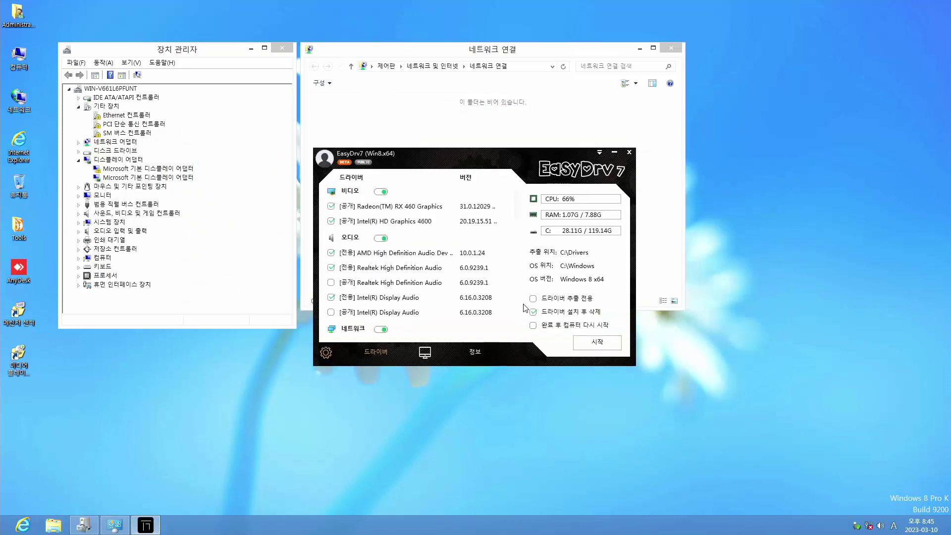
Install the preselected drivers with EasyDrv7, then scan for hardware changes in Device Manager
left_click(597, 344)
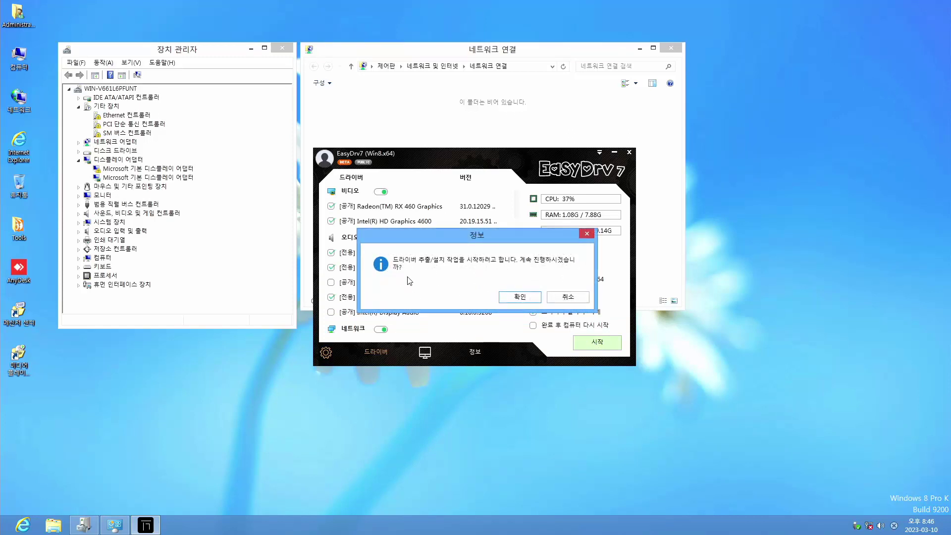
left_click(506, 300)
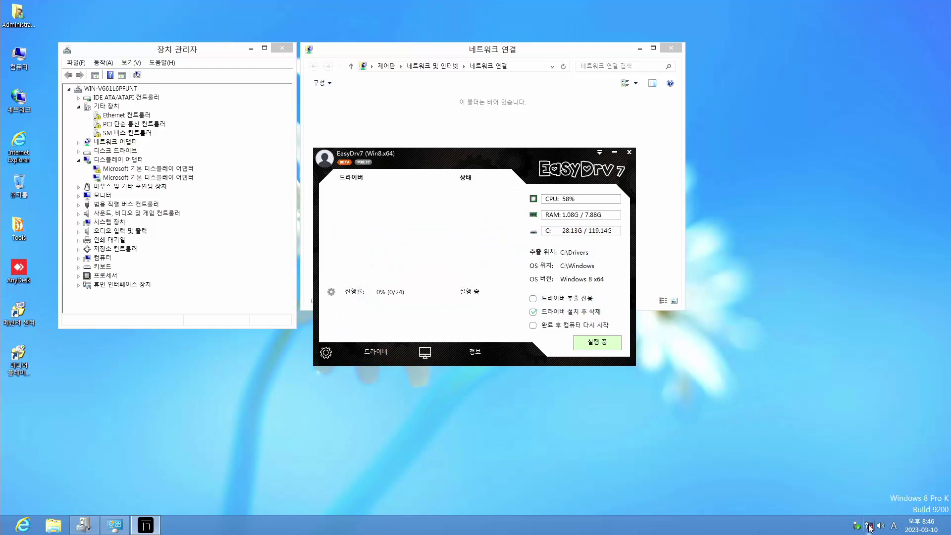
mouse_move(869, 528)
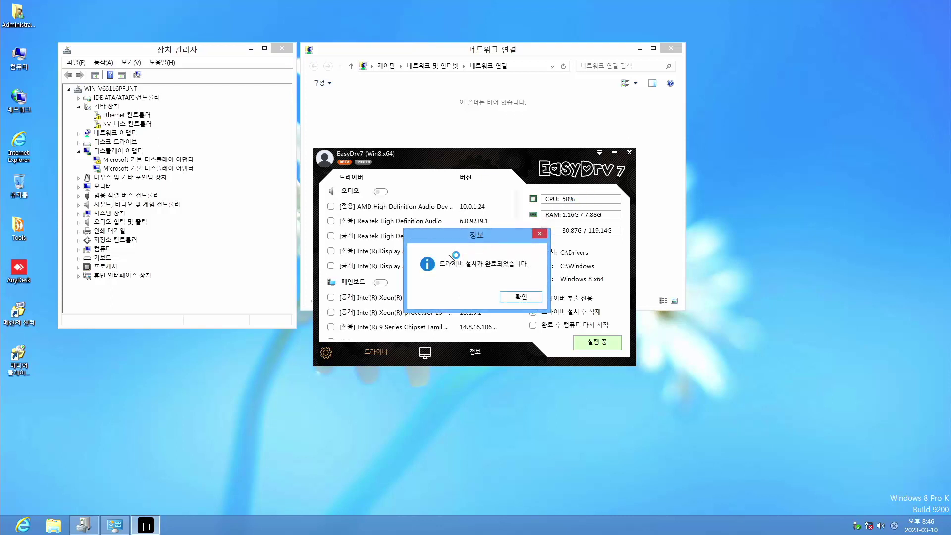
left_click(515, 297)
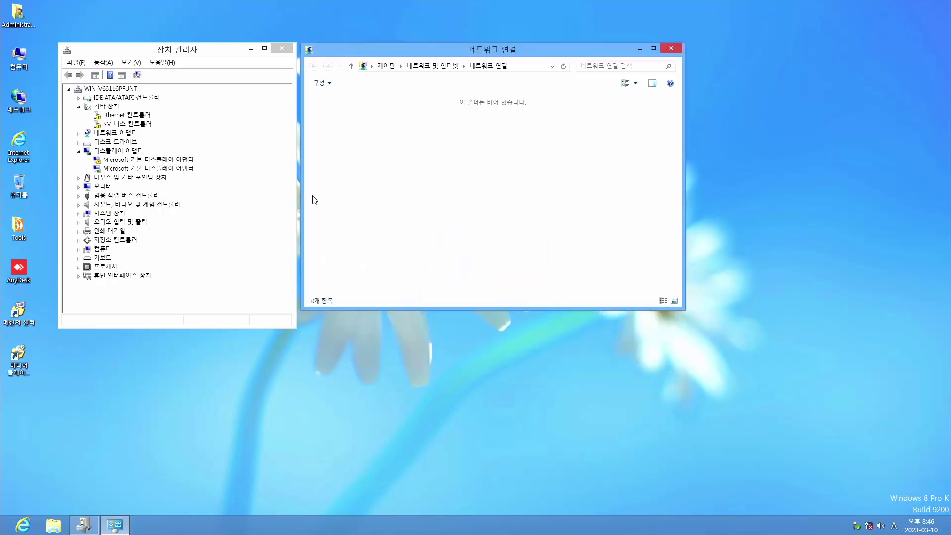
right_click(123, 91)
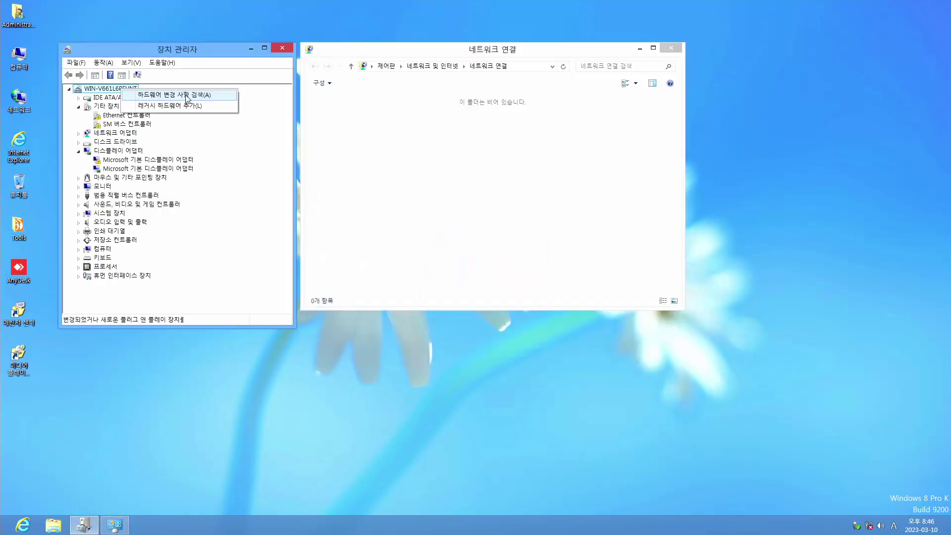
left_click(206, 95)
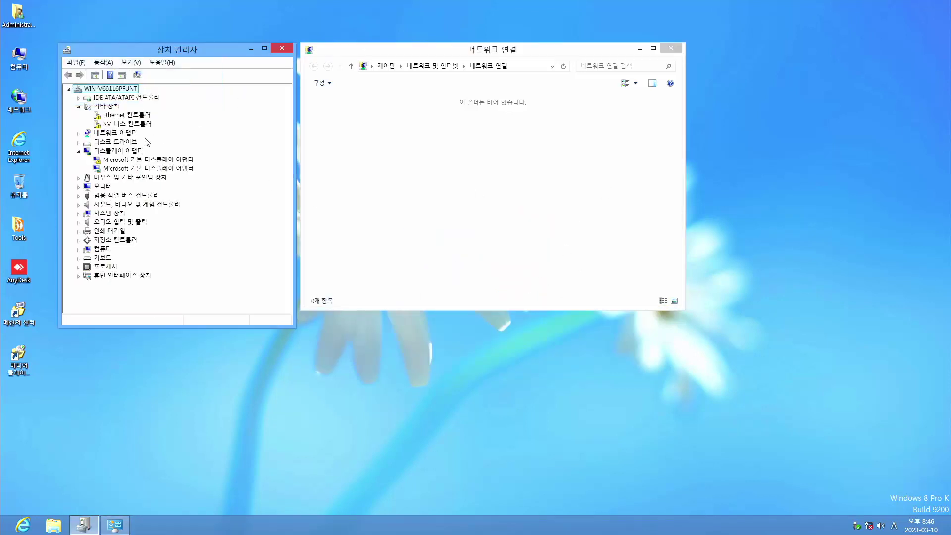
Run 3DP_Net_v2101 from the desktop Tools folder, extract it to C:\3DP\Net\2101, and check the network status during extraction
double_click(25, 232)
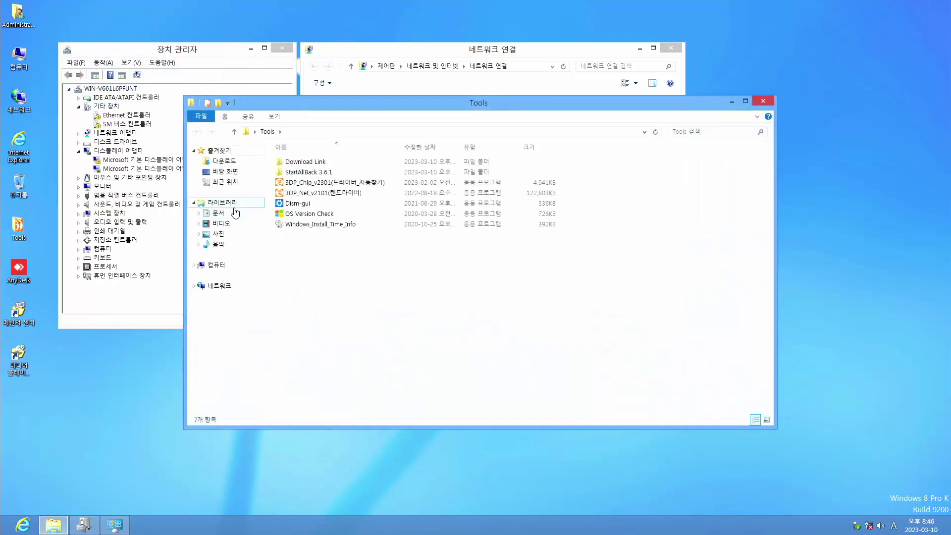
left_click(315, 194)
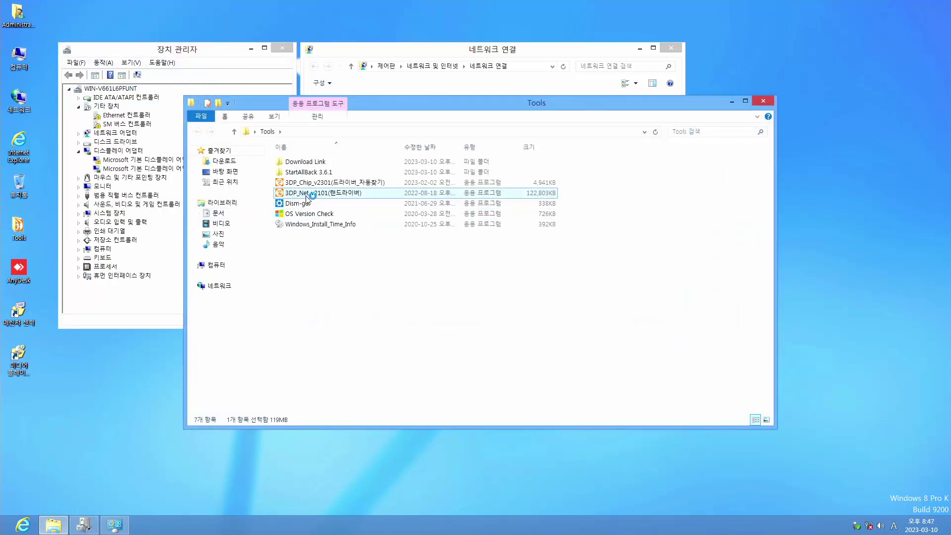
double_click(346, 194)
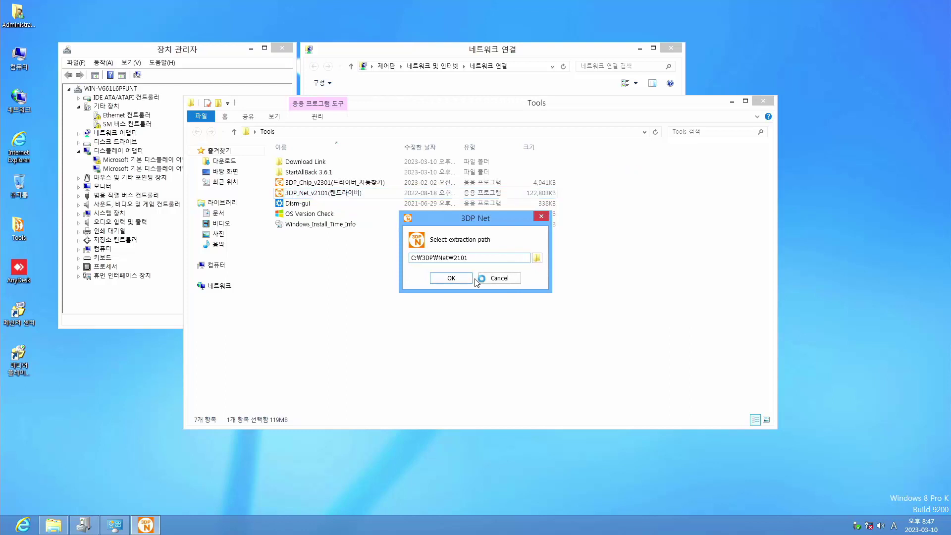
left_click(448, 278)
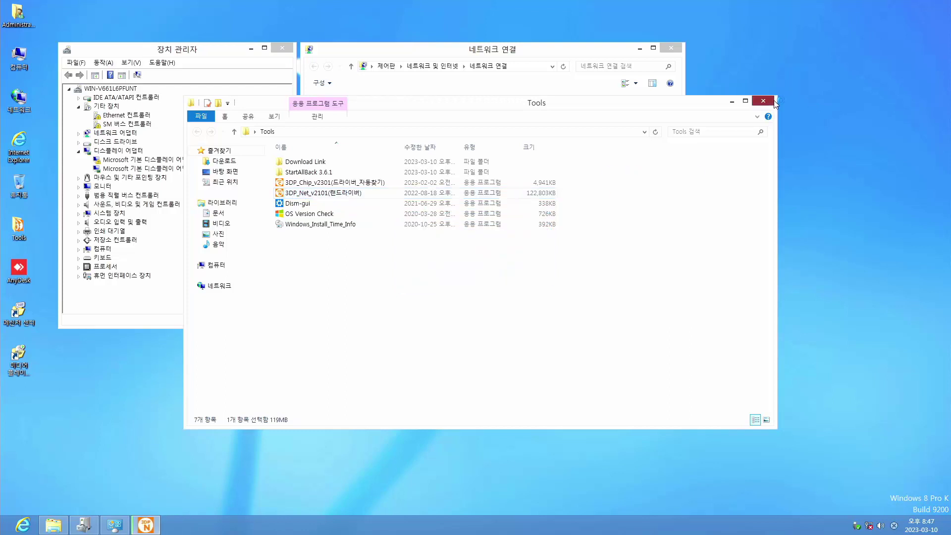
left_click(764, 100)
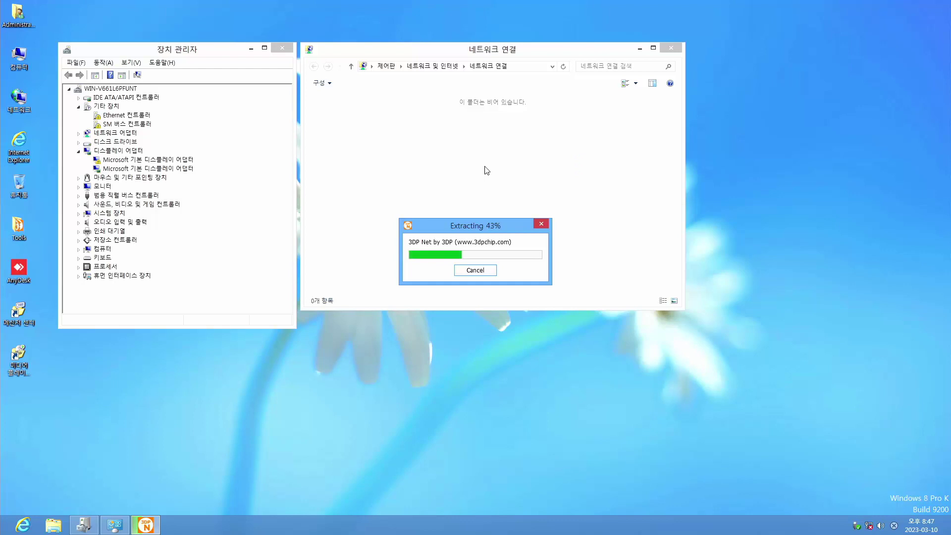
left_click(869, 525)
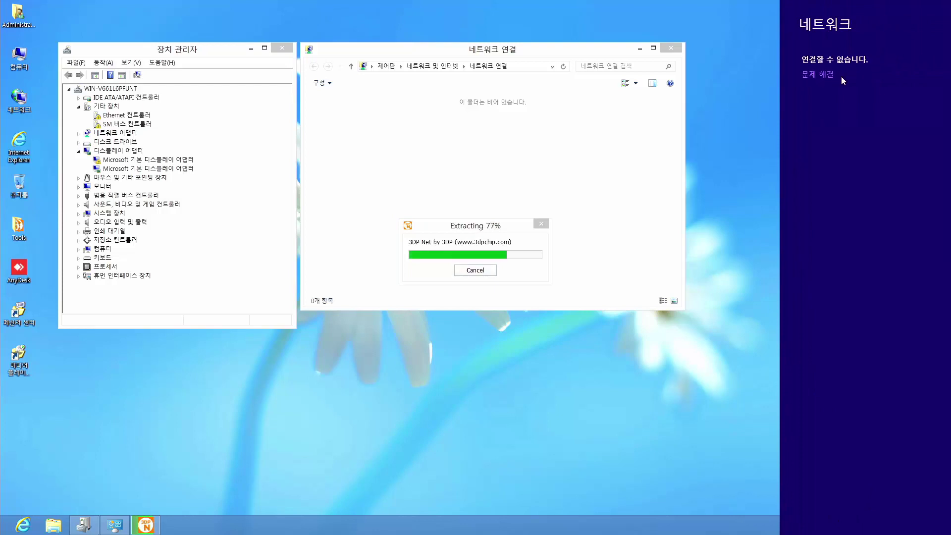
left_click(731, 199)
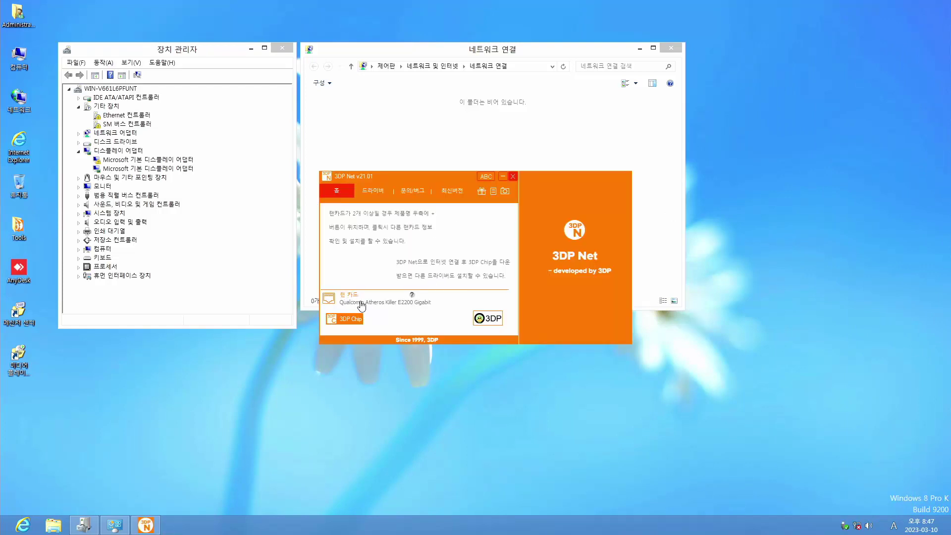
Install the Qualcomm Atheros Killer E2200 Gigabit network driver through 3DP Net and expand the network adapters in Device Manager
left_click(361, 303)
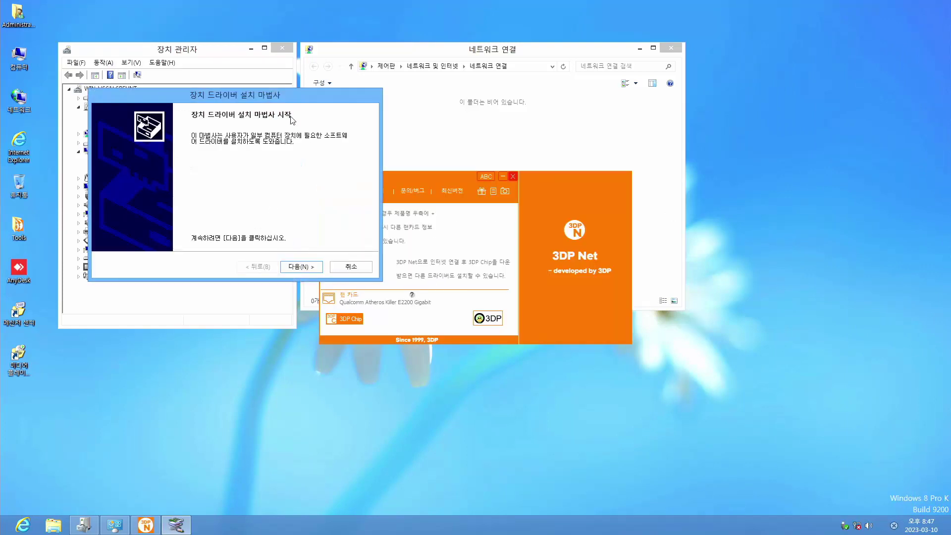
left_click_drag(295, 96, 363, 193)
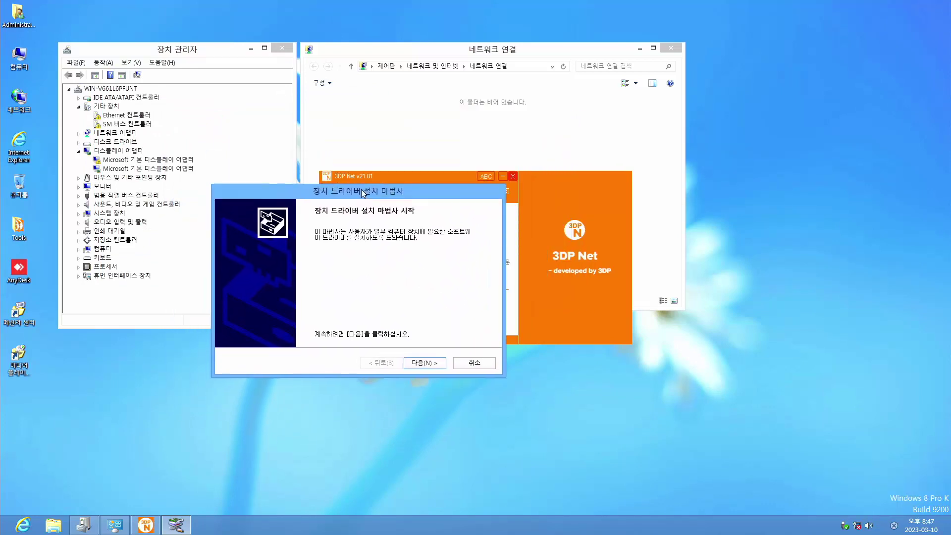
left_click(426, 364)
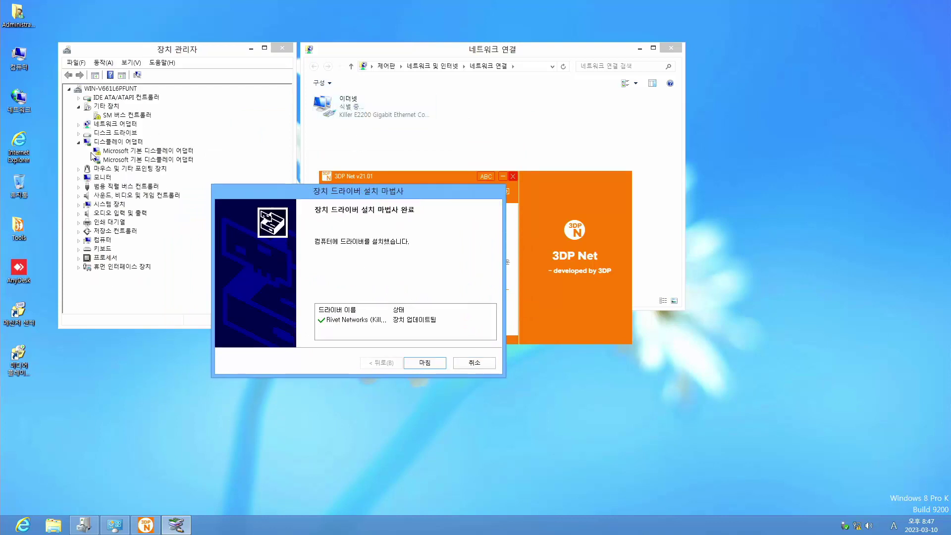
left_click(78, 125)
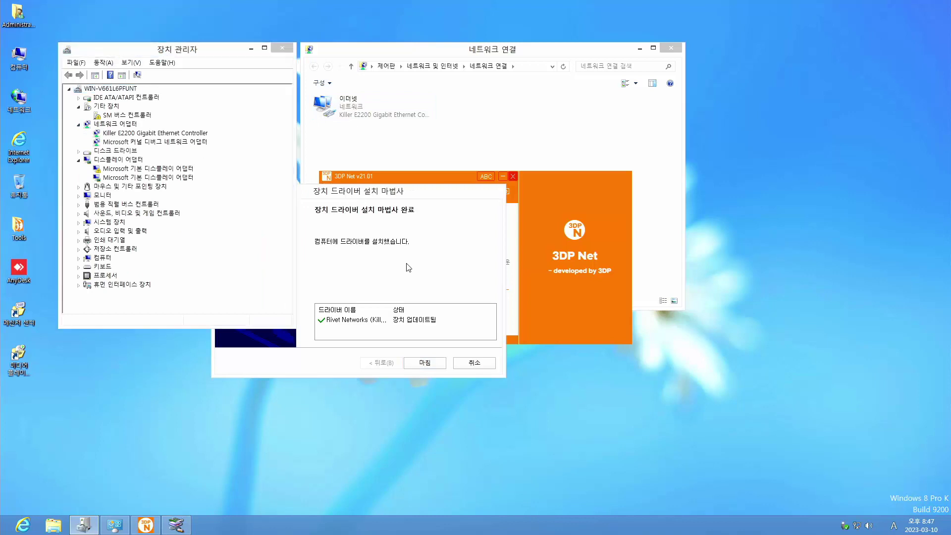
Finish the device driver installation wizard for the Killer network adapter and close 3DP Net
left_click(409, 268)
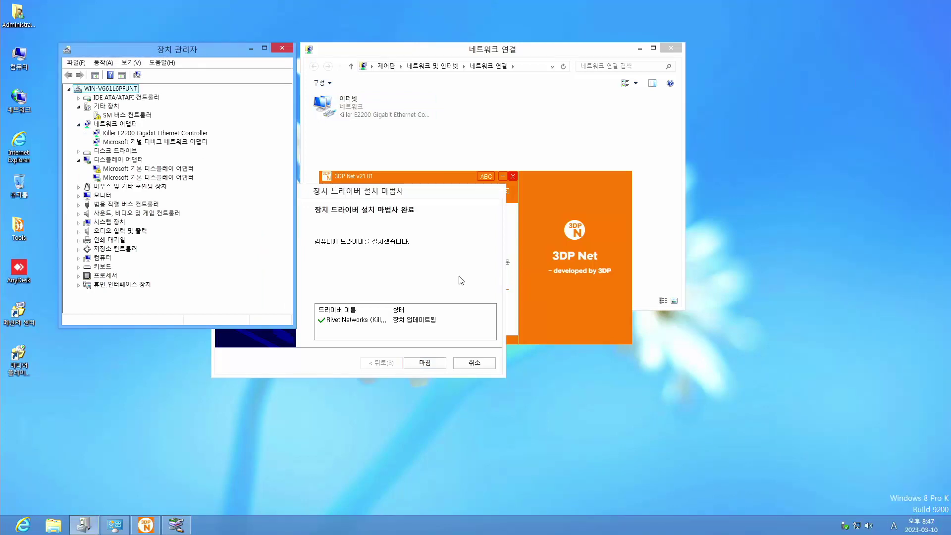
left_click(427, 363)
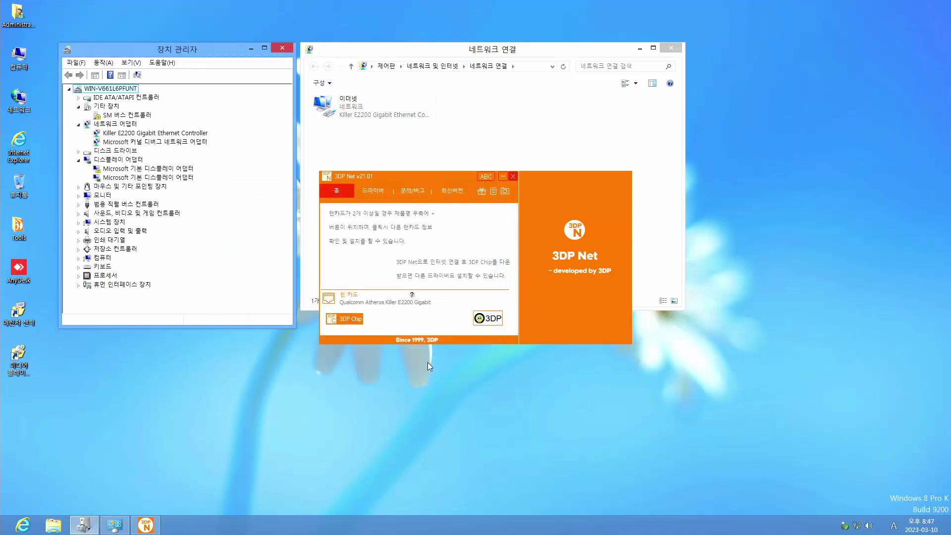
left_click(511, 179)
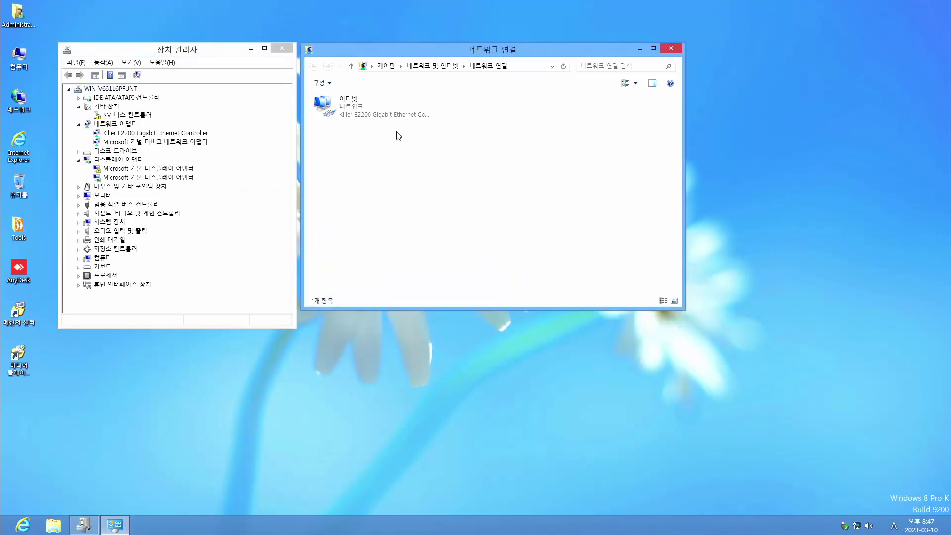
Check the connection status of the Killer E2200 Ethernet adapter, then close Network Connections and Device Manager
left_click(386, 118)
double_click(365, 115)
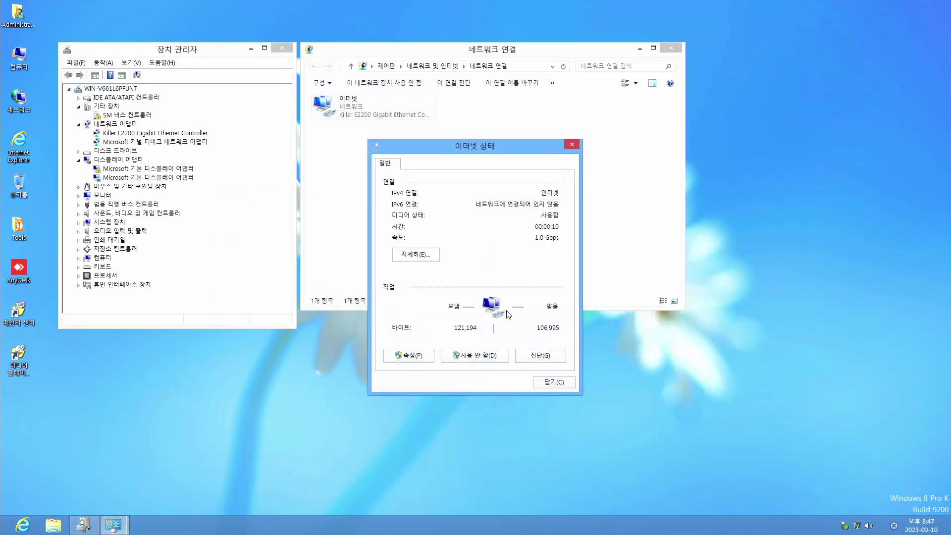
left_click(553, 382)
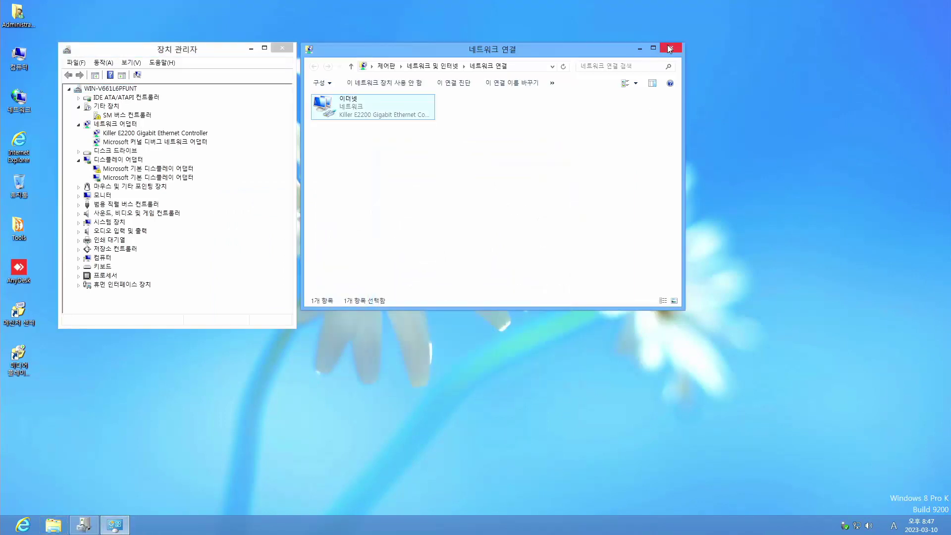
left_click(669, 47)
left_click(282, 49)
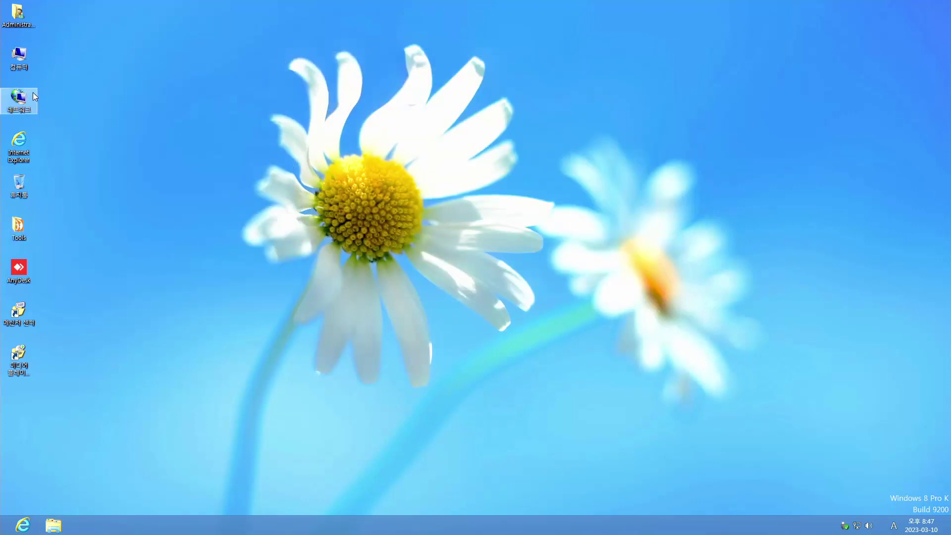
Open Programs and Features with its appwiz Run command and enlarge the window to review the installed programs
key("super+r")
type("app")
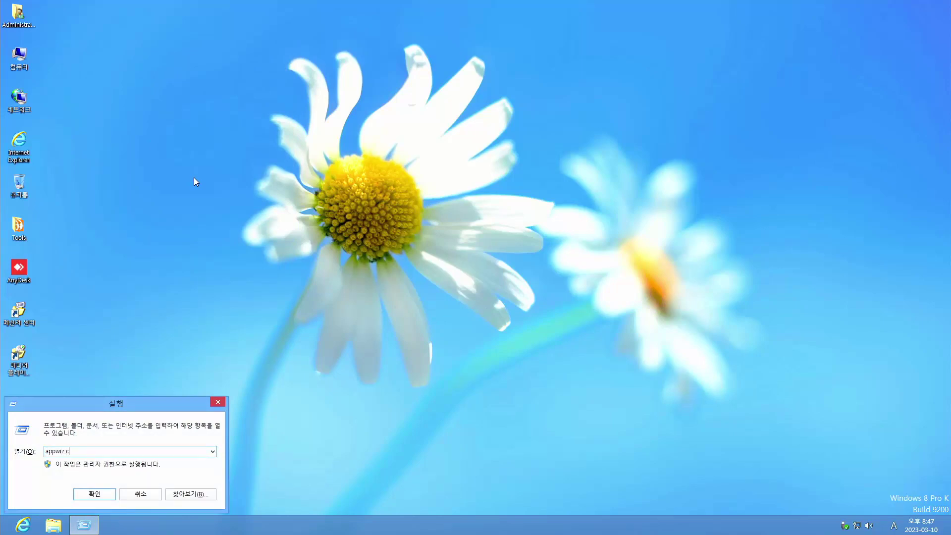
key("Return")
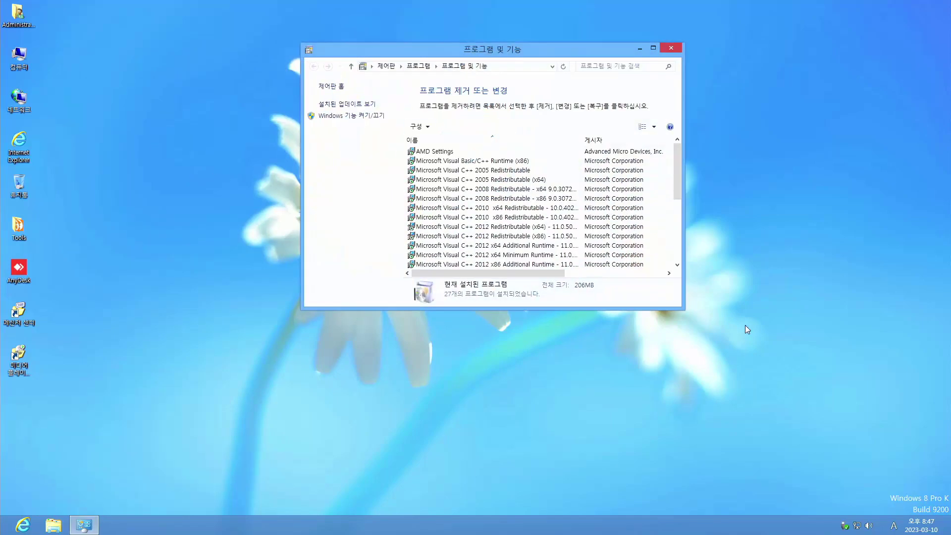
left_click_drag(682, 308, 781, 426)
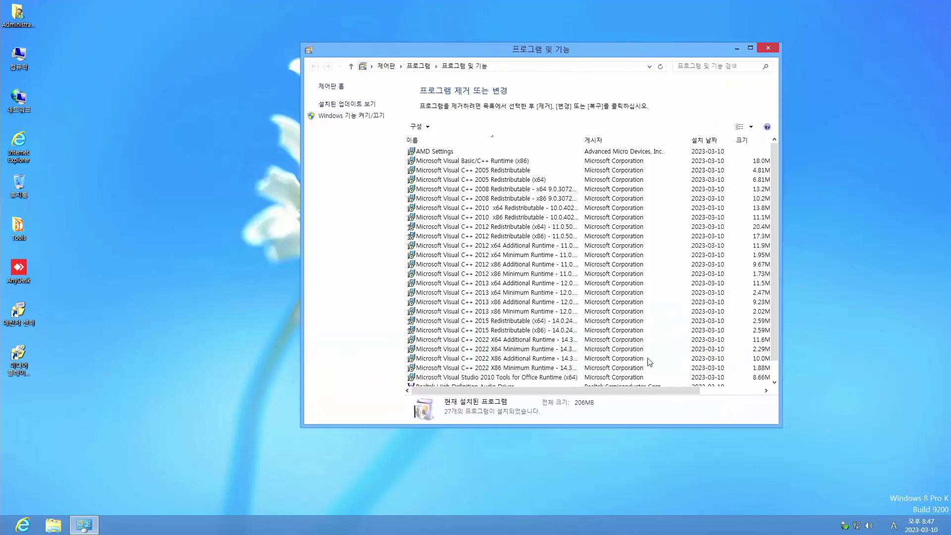
Show the installed Windows updates in a maximized window and look through the entries
left_click(347, 104)
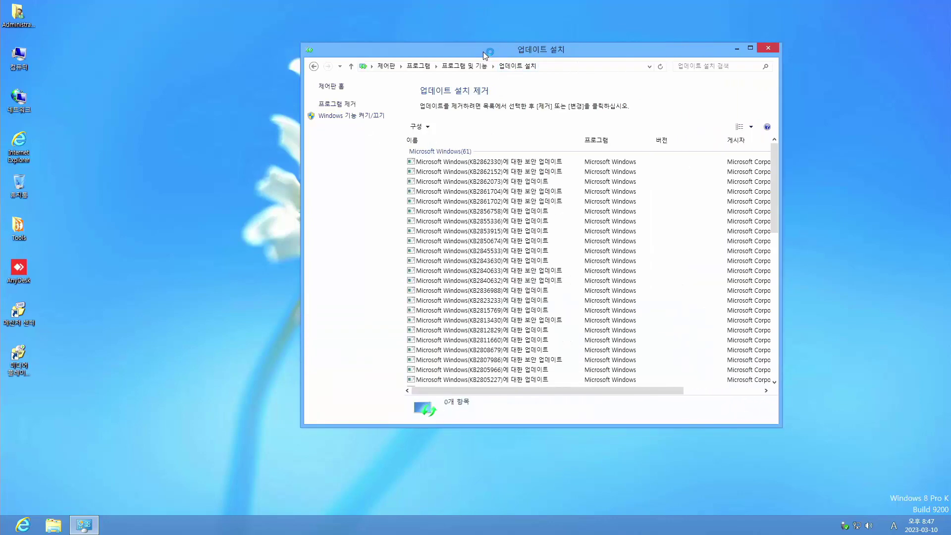
double_click(483, 52)
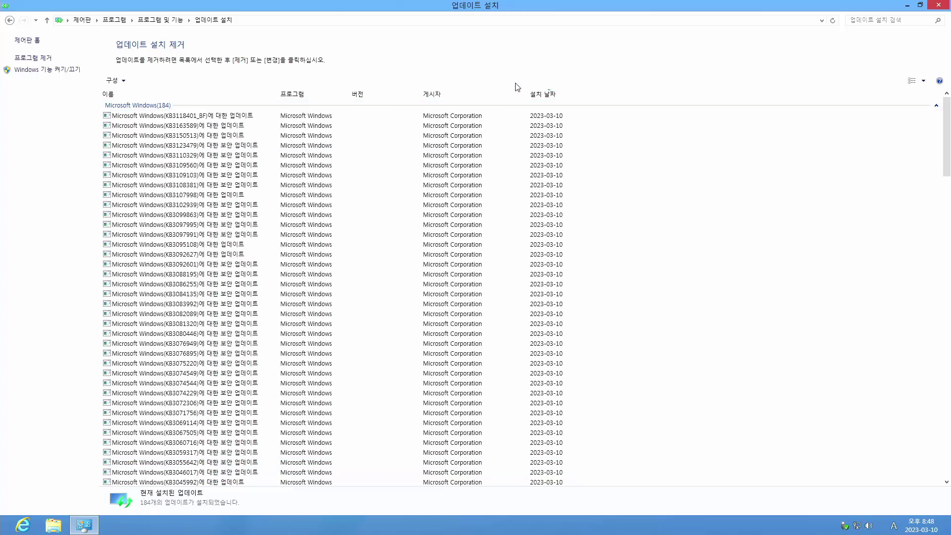
scroll(340, 276, "down", 2)
scroll(443, 228, "up", 2)
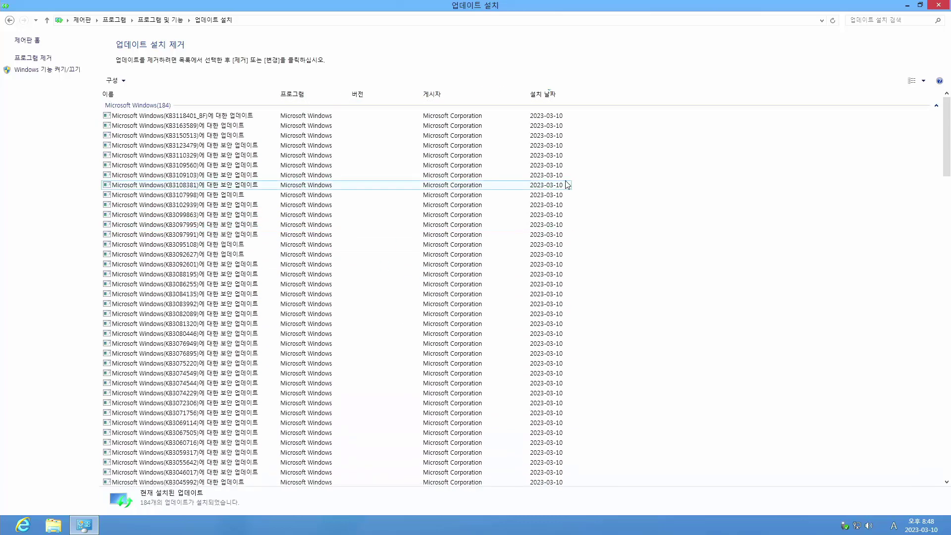
Switch the installed updates to the compact list view (간단히) to survey them, then close the window
right_click(621, 164)
mouse_move(646, 169)
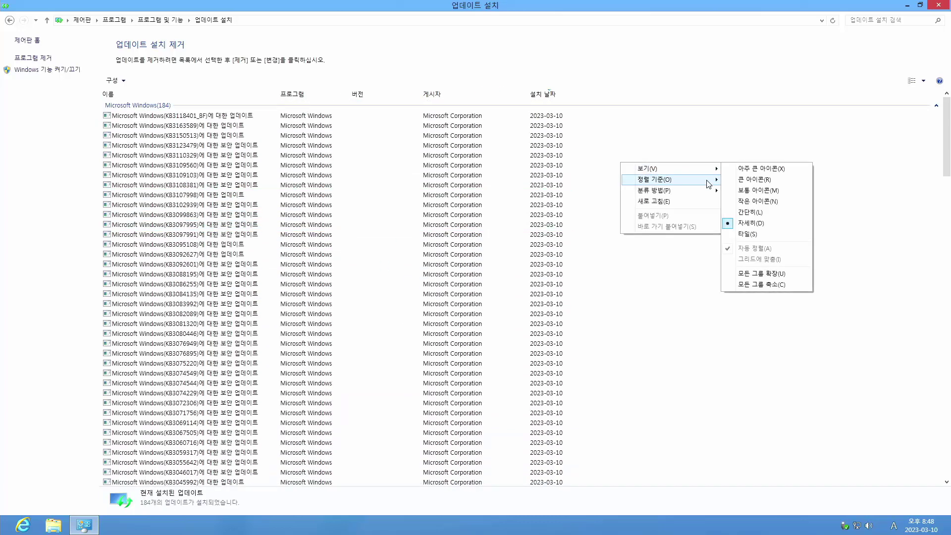
left_click(748, 212)
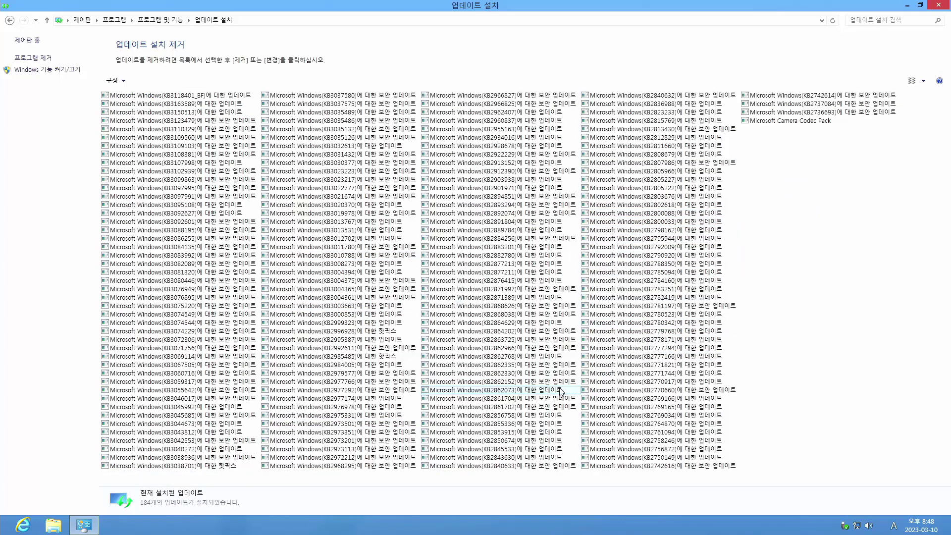
left_click(919, 5)
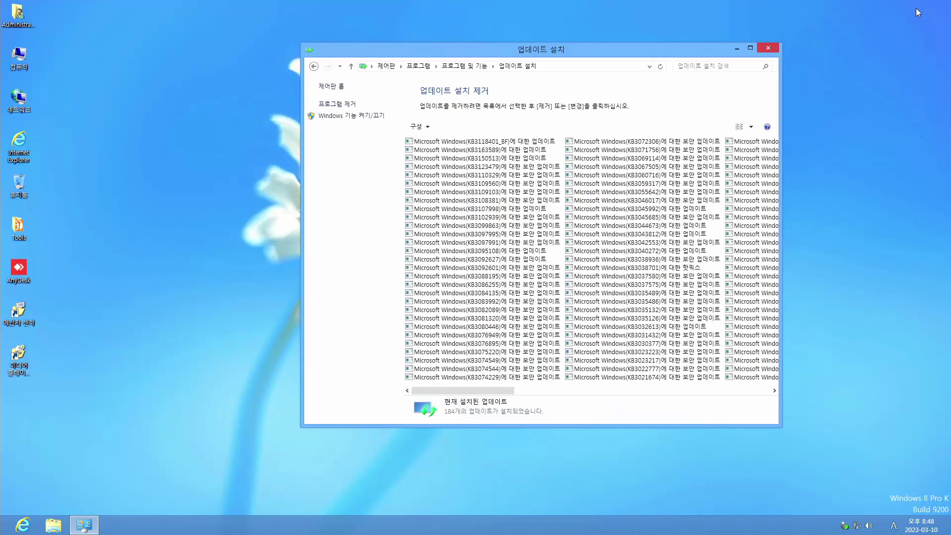
left_click(768, 49)
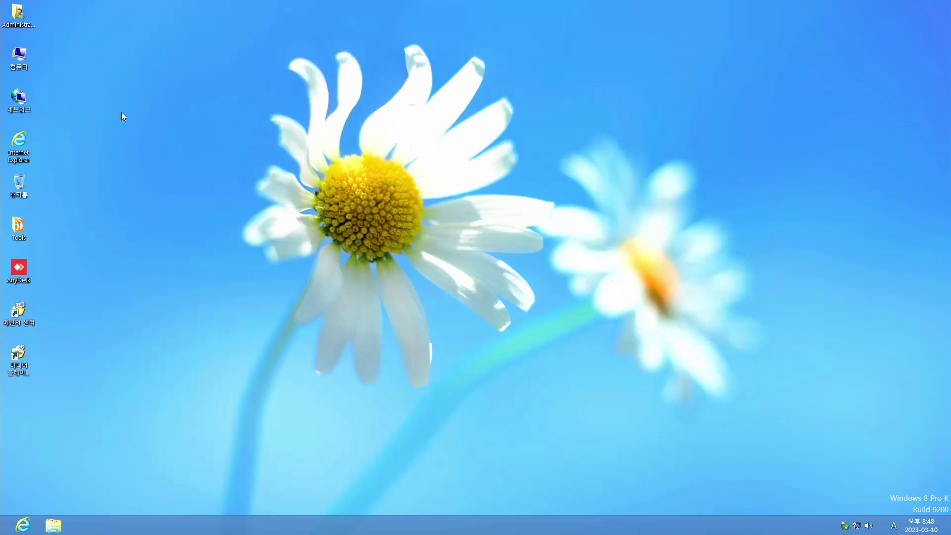
Check the used and free space in the properties of drive Windows (C:), then close the Computer window
double_click(30, 65)
left_click(325, 177)
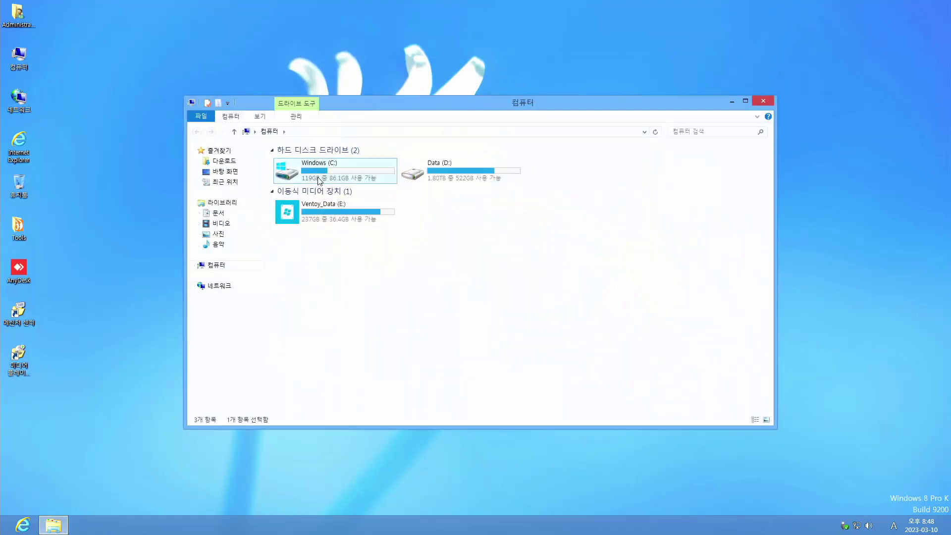
key("alt+Return")
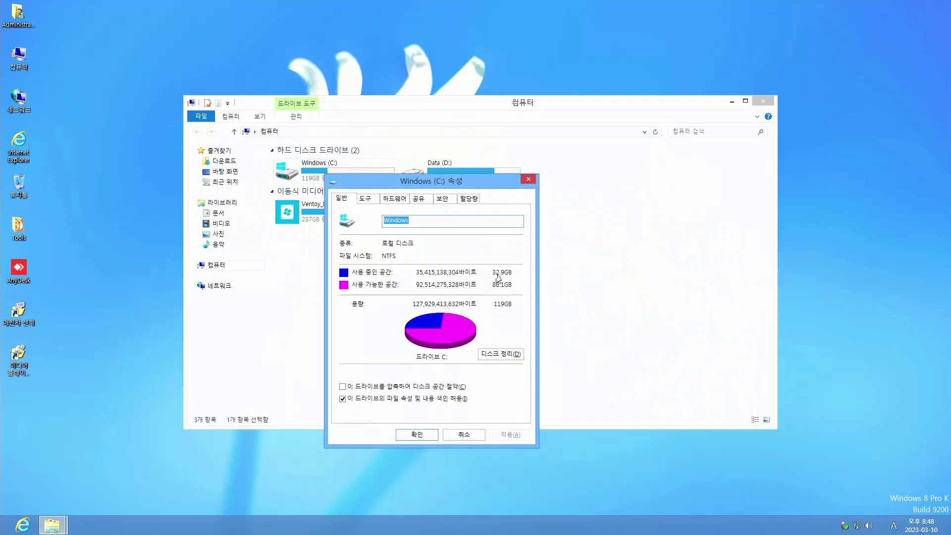
left_click(464, 434)
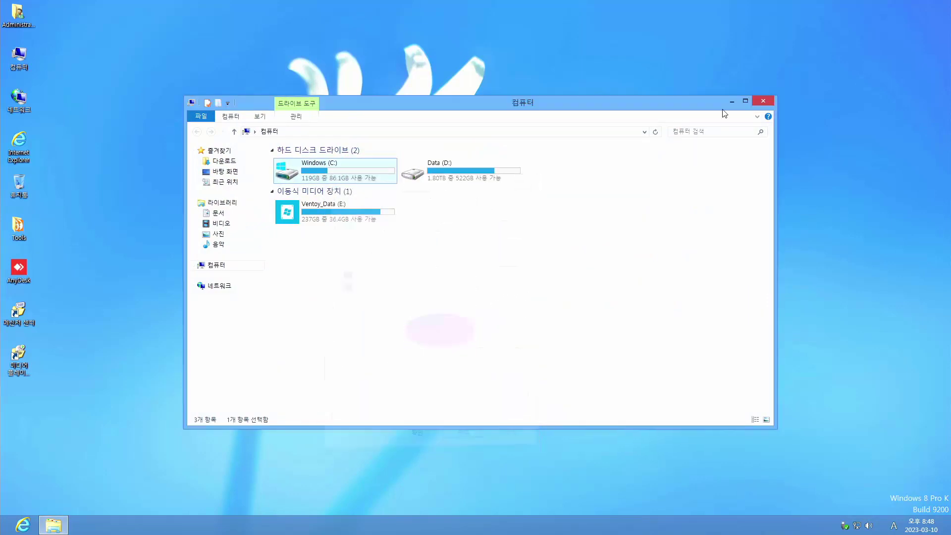
left_click(763, 100)
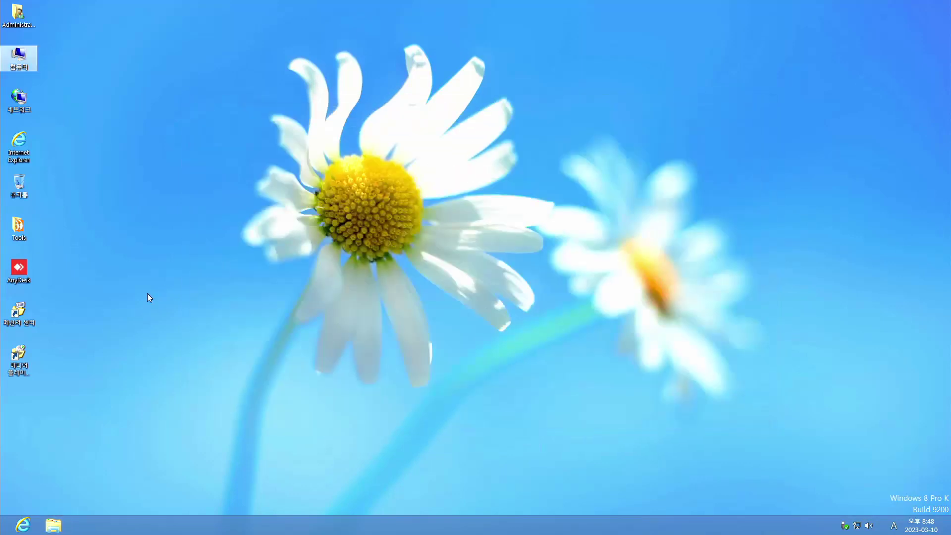
Start Internet Explorer, confirm its Internet Explorer 10 first-run settings, and move the window clear of the desktop icons
double_click(24, 157)
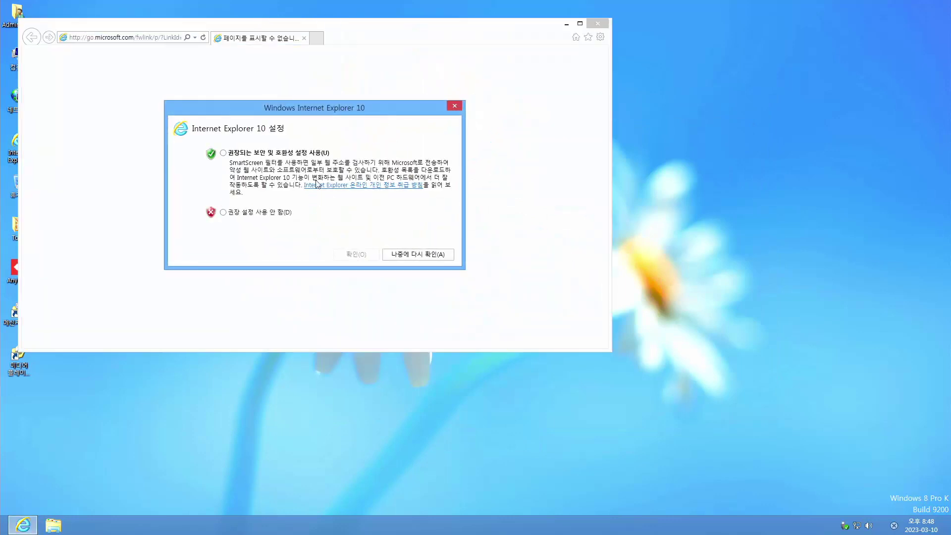
left_click(358, 254)
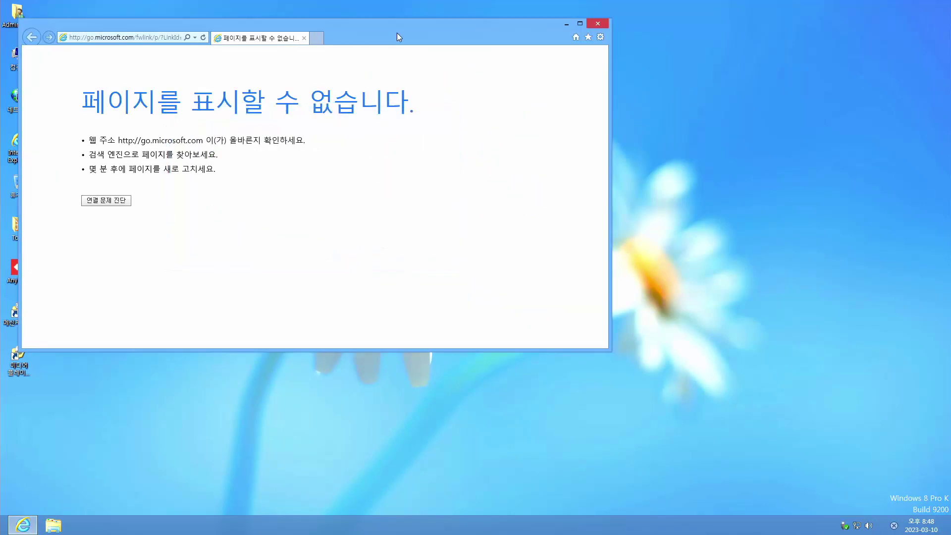
left_click_drag(397, 33, 482, 73)
left_click(198, 76)
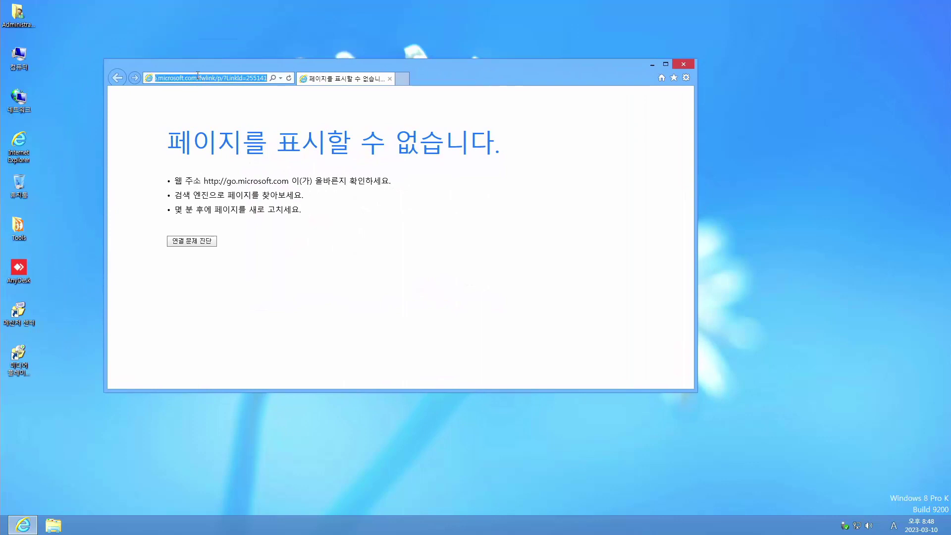
type("www.google.co")
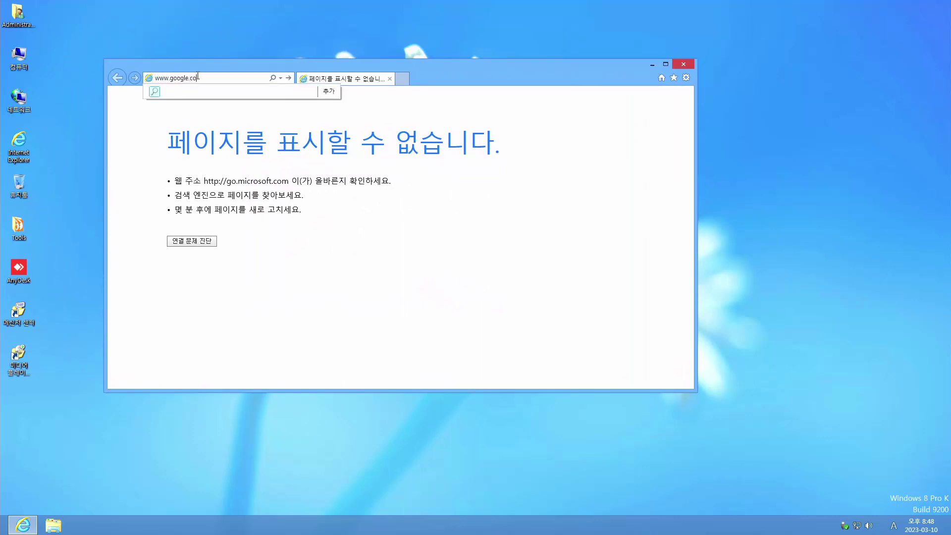
type("m")
key("Return")
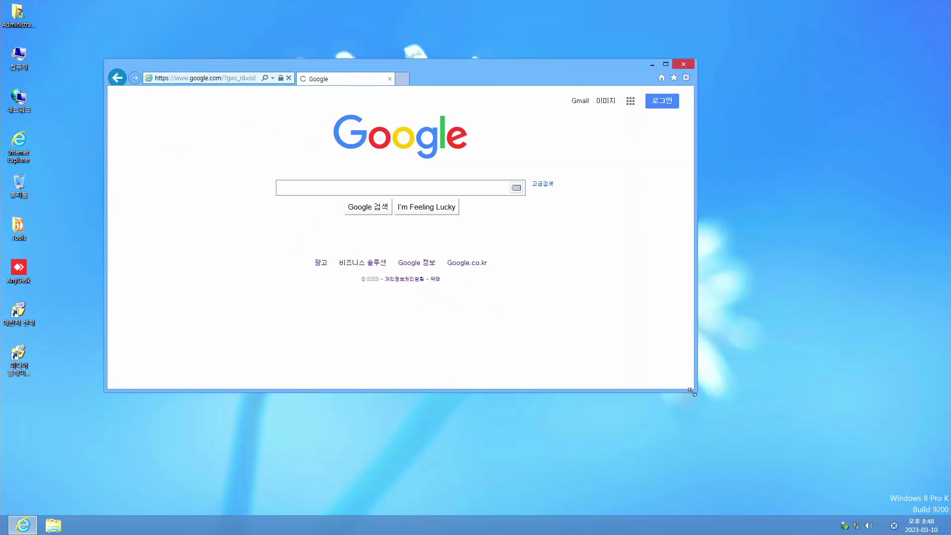
left_click_drag(696, 392, 755, 484)
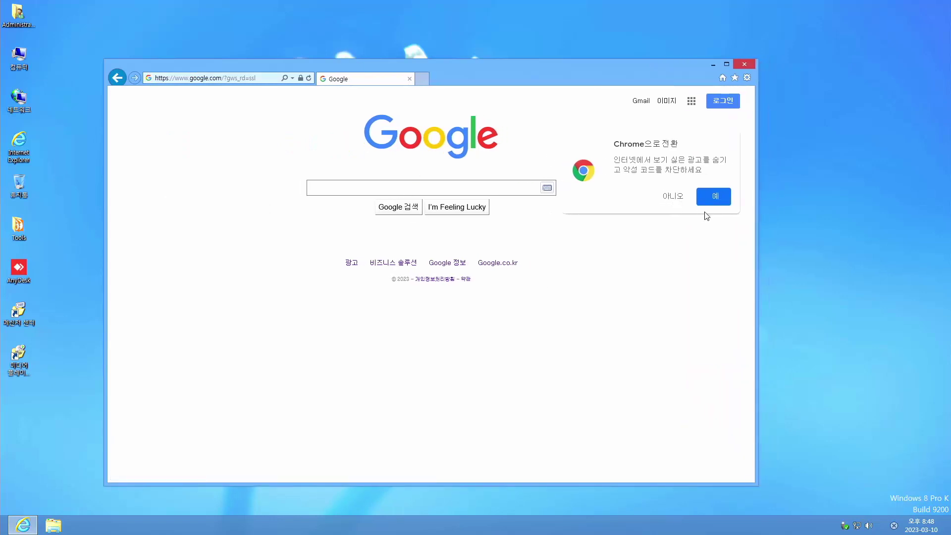
left_click(673, 196)
Load youtube.com in the same browser tab
left_click(215, 78)
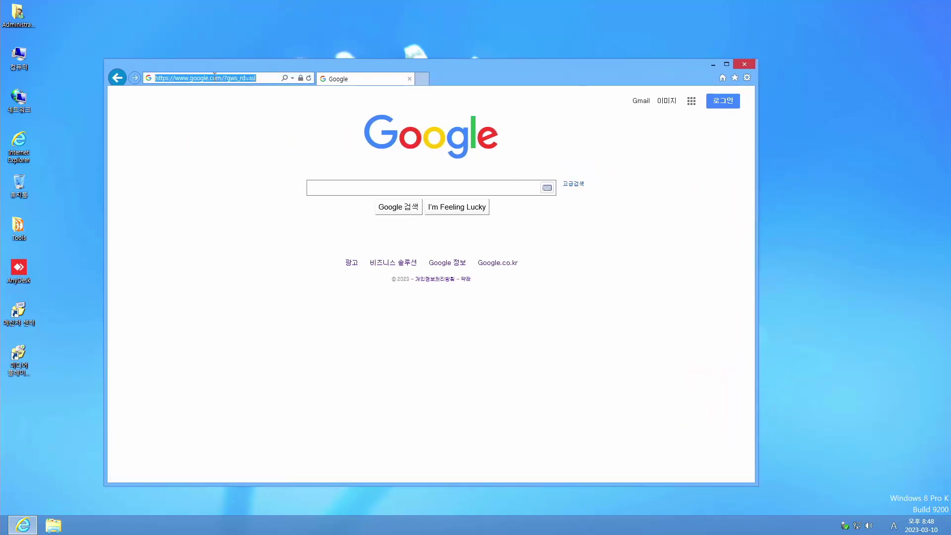
type("youtube.com")
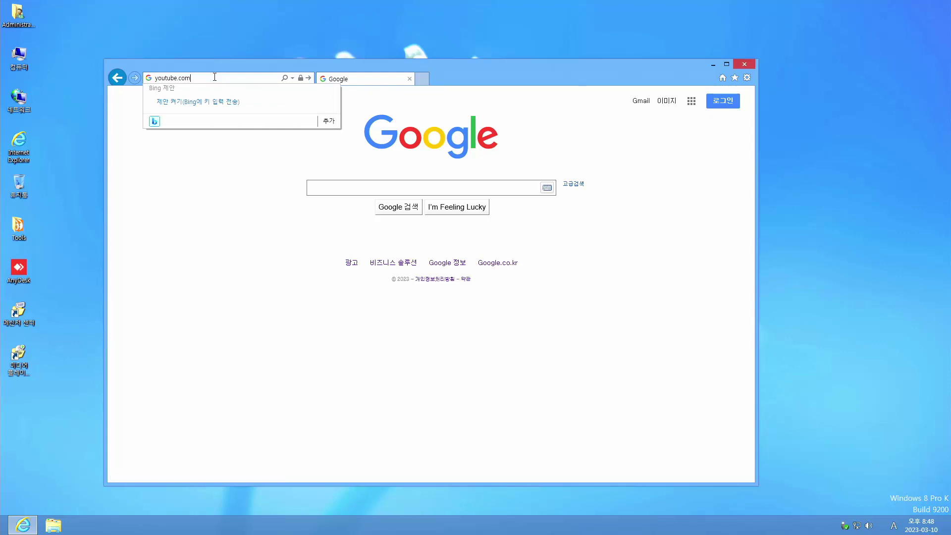
key("Return")
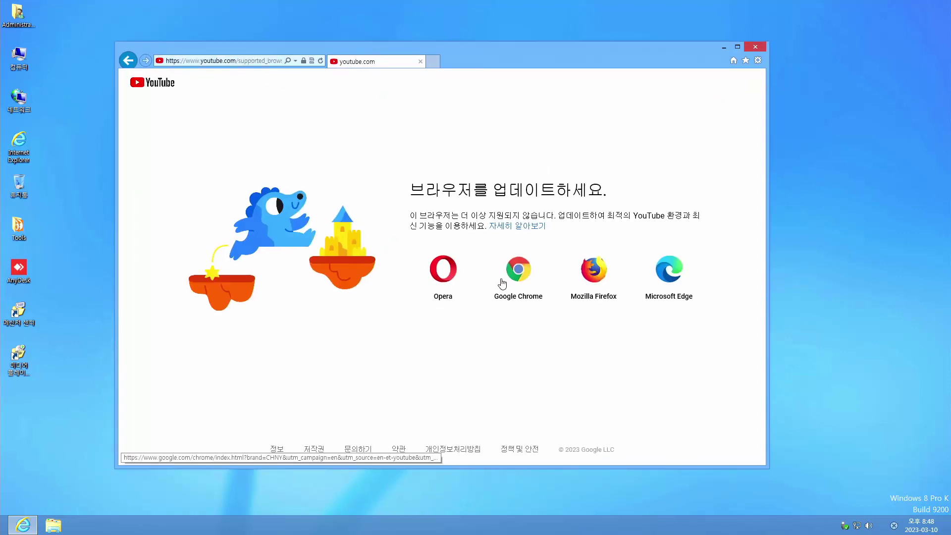
Download Google Chrome for 64-bit Windows 8.1/8/7 through YouTube's browser update page and run its installer
left_click(517, 270)
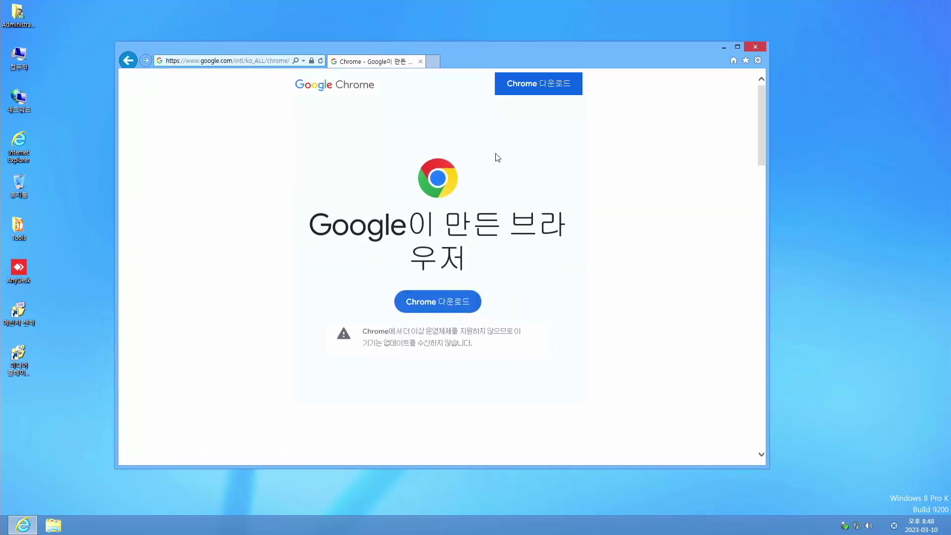
left_click(550, 85)
left_click(356, 291)
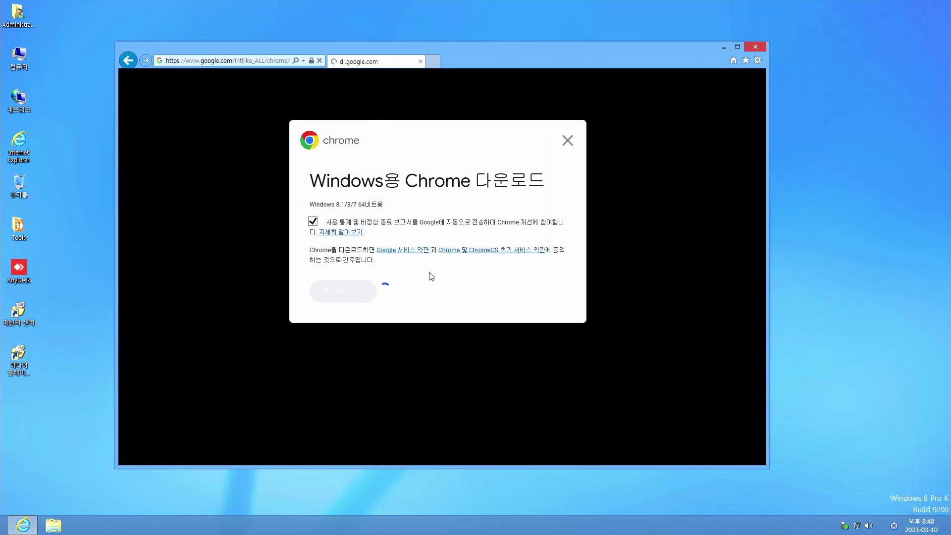
left_click(553, 454)
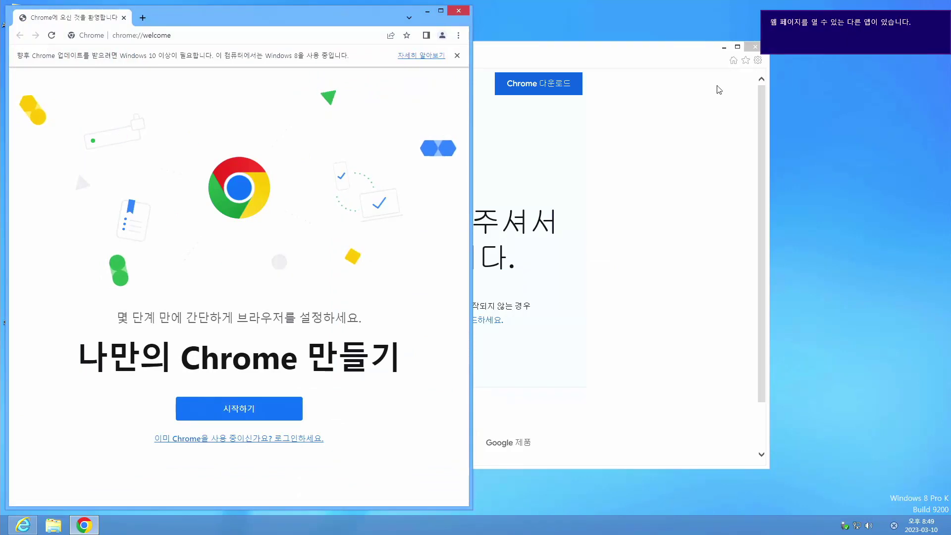
Close Internet Explorer and choose Chrome as the app for opening web pages
left_click(743, 85)
left_click(755, 47)
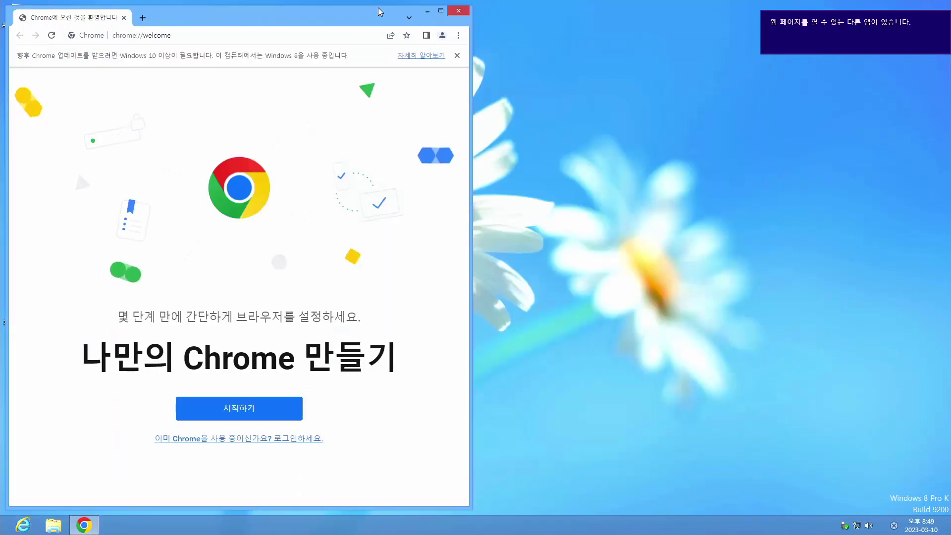
left_click(892, 52)
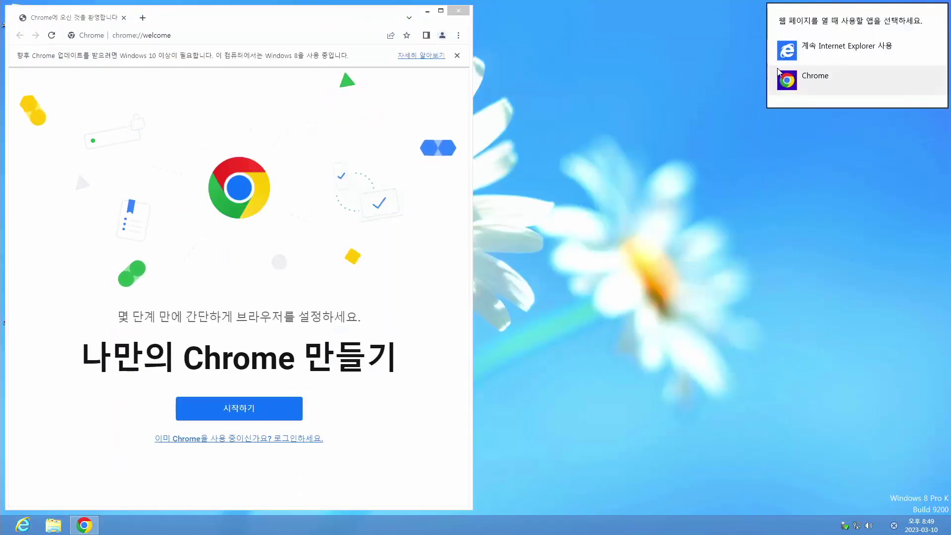
left_click(804, 90)
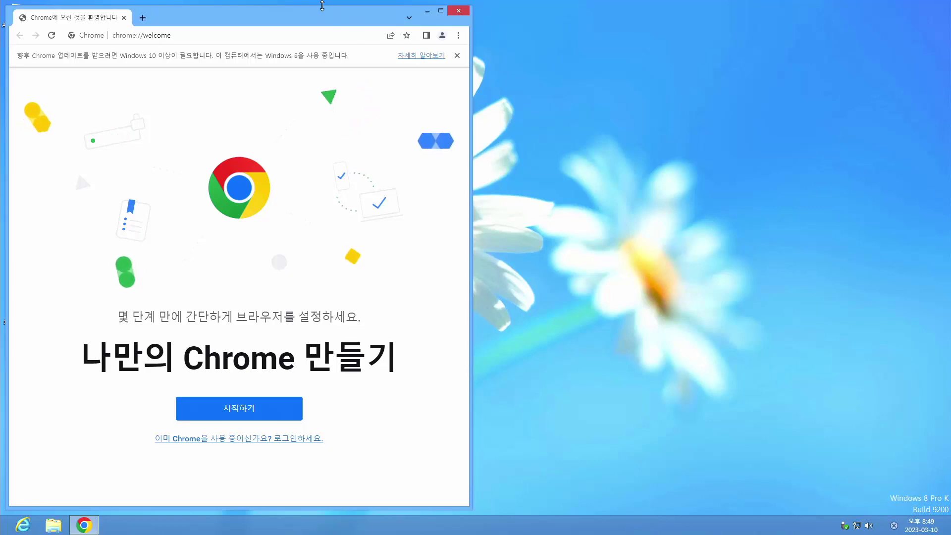
Reposition and widen the Chrome window, load youtube.com in it and dismiss the Windows 10 requirement notice
left_click_drag(330, 18, 442, 38)
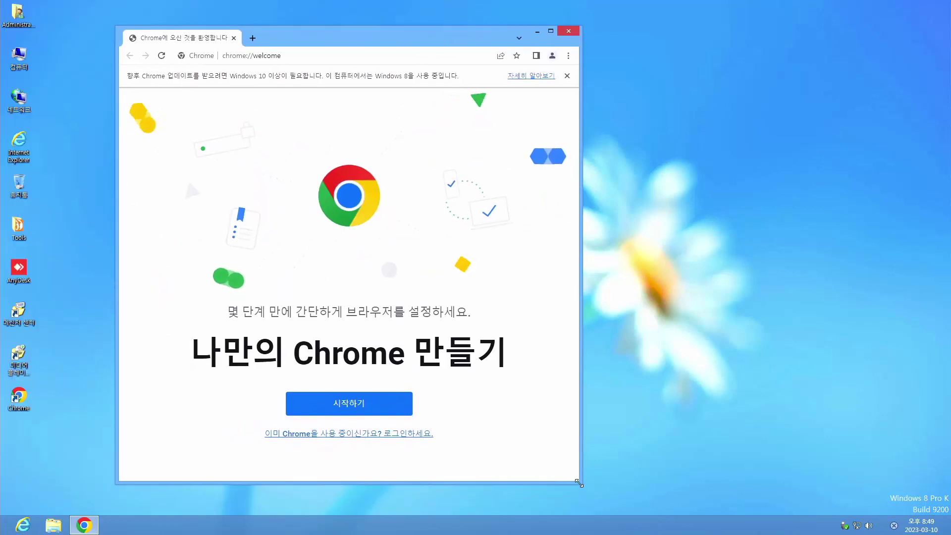
left_click_drag(580, 486, 821, 477)
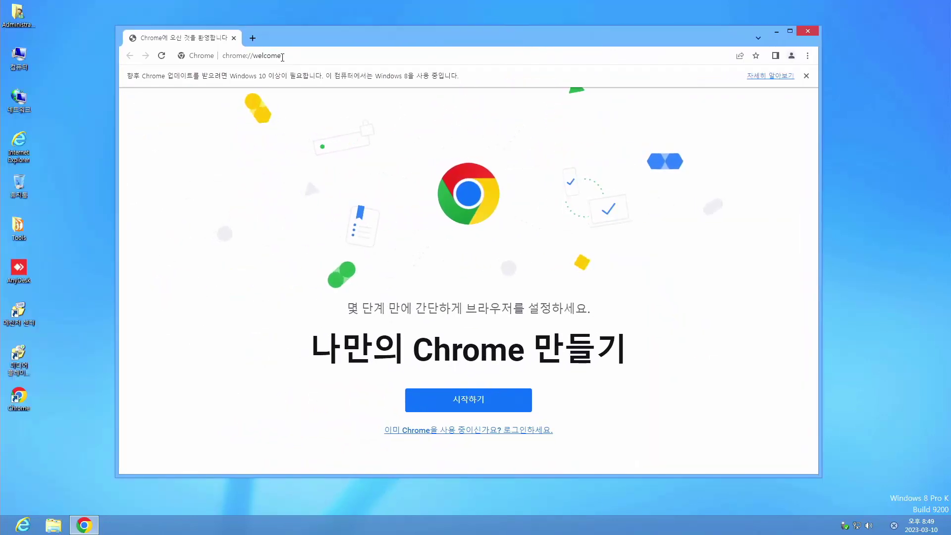
left_click(282, 56)
type("youtube")
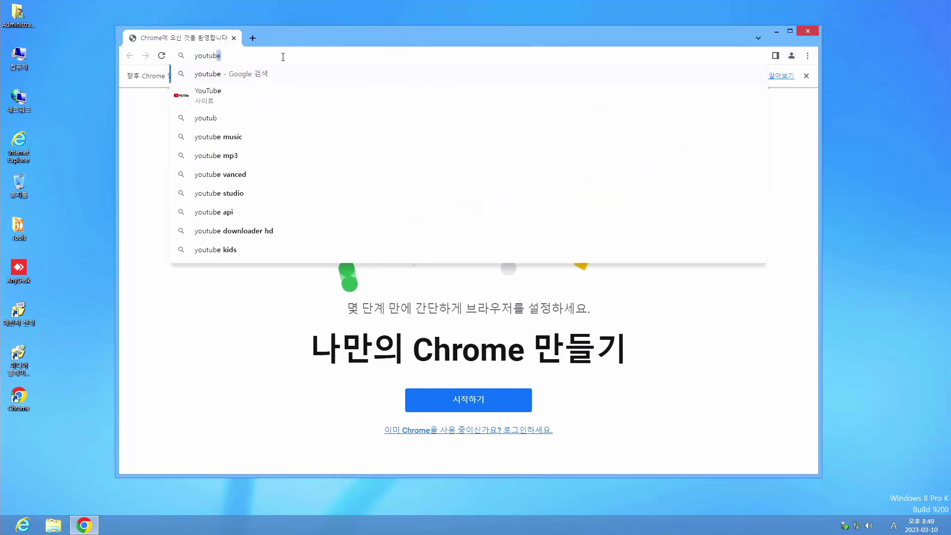
type(".com")
key("Return")
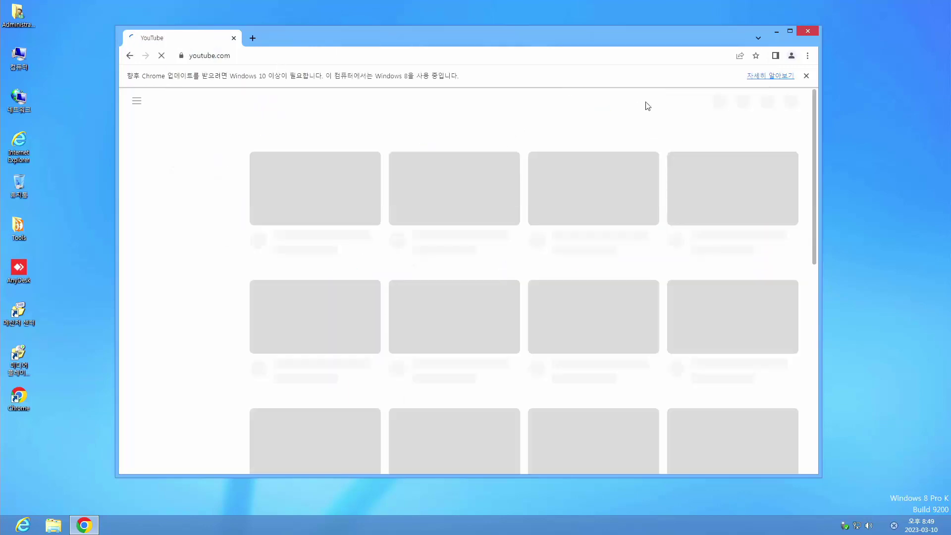
left_click(806, 76)
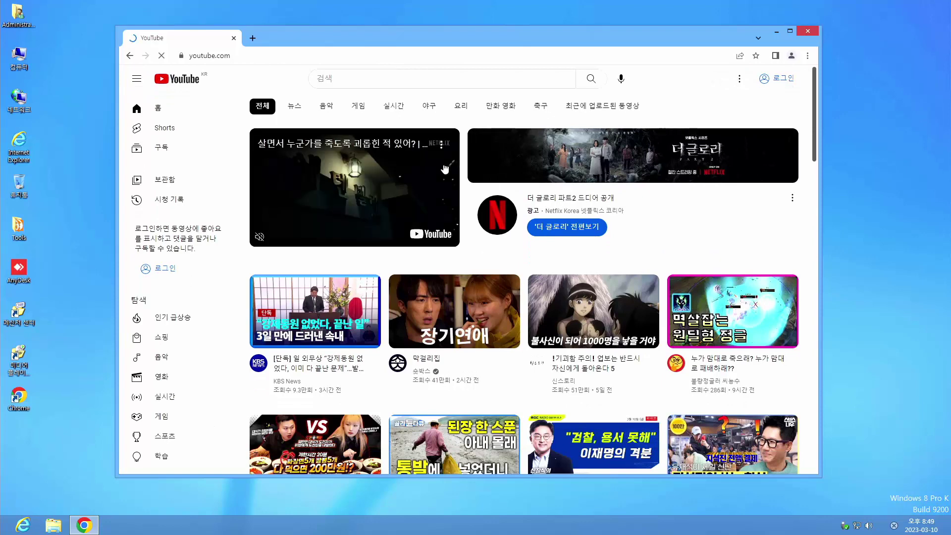
Search YouTube for 4k and play the KBS Kpop video of IVE's 'After LIKE' 4K Bonus Ver
left_click(348, 80)
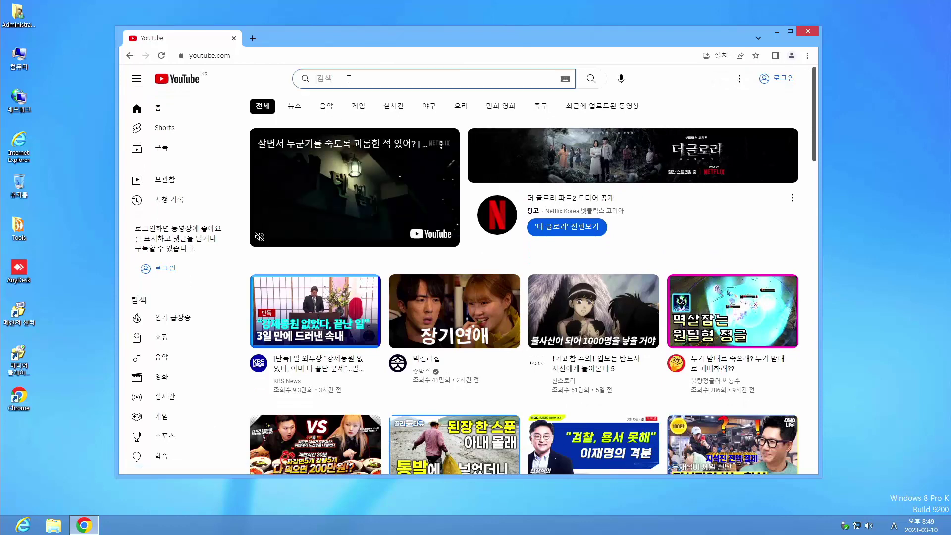
type("4k")
key("Return")
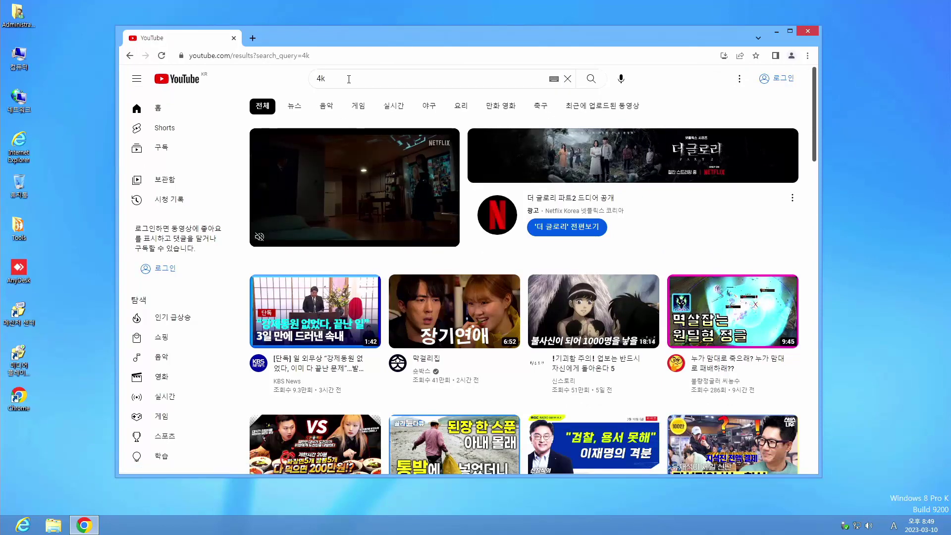
scroll(455, 188, "down", 5)
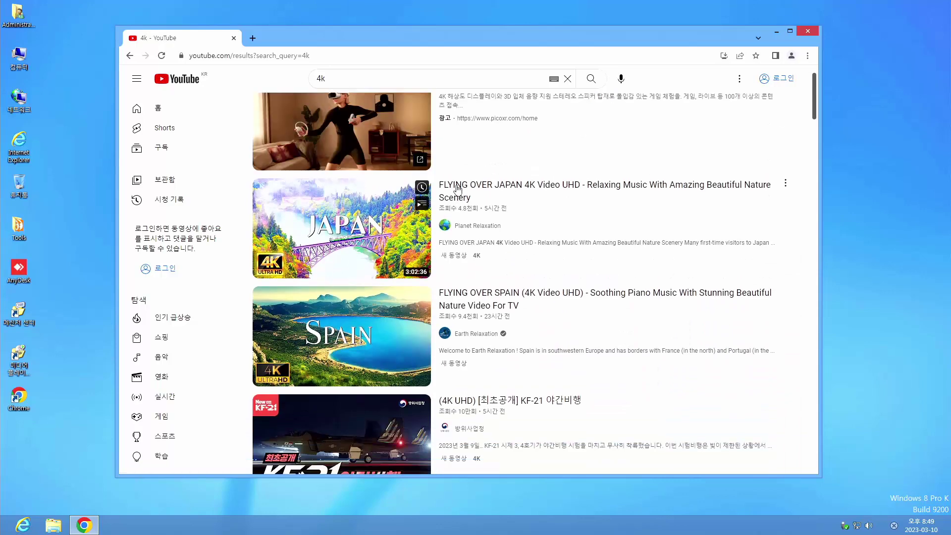
scroll(456, 198, "down", 3)
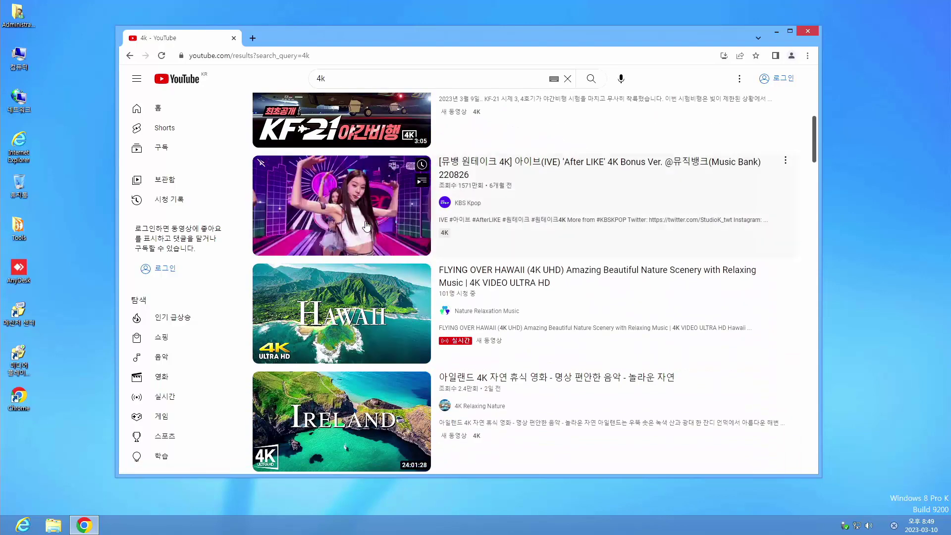
left_click(426, 238)
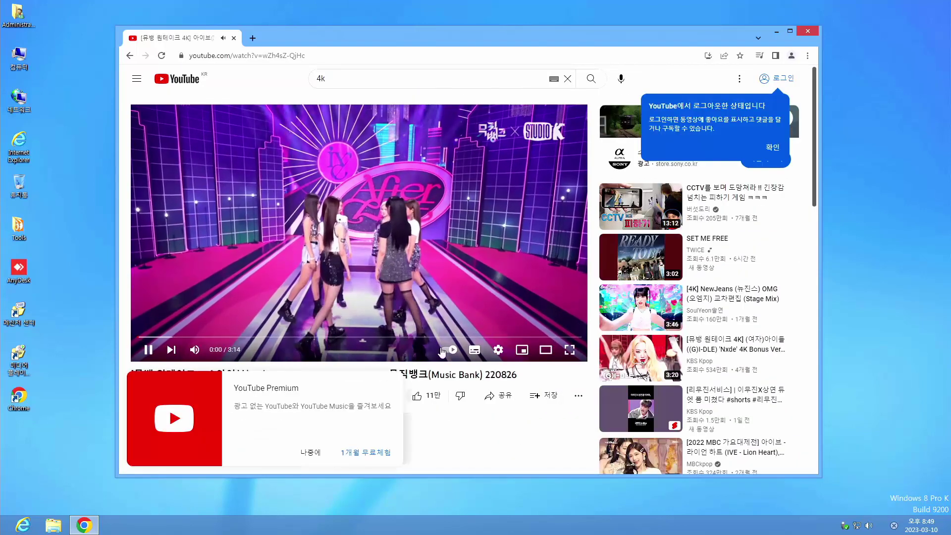
Test the video at 1080p60 quality, decline the YouTube Premium offer and close Chrome
left_click(497, 350)
left_click(498, 325)
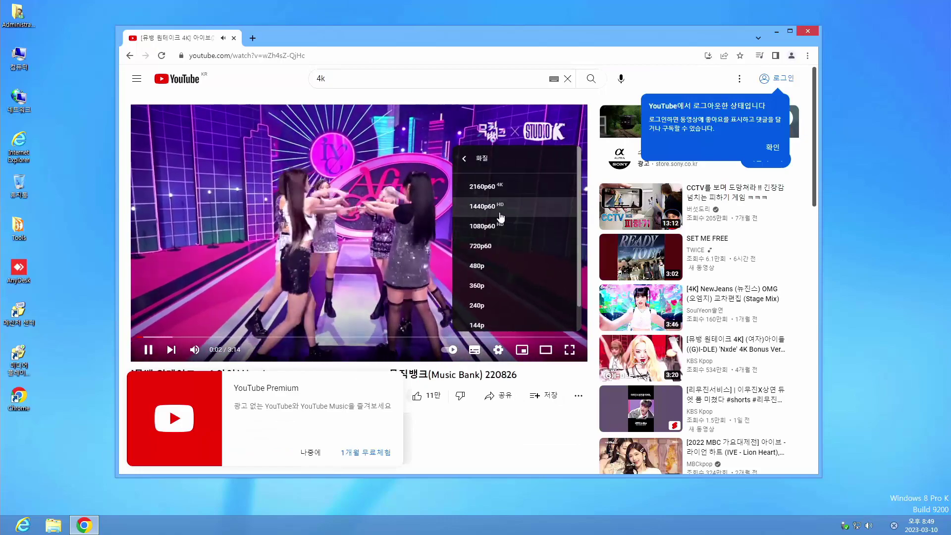
left_click(498, 228)
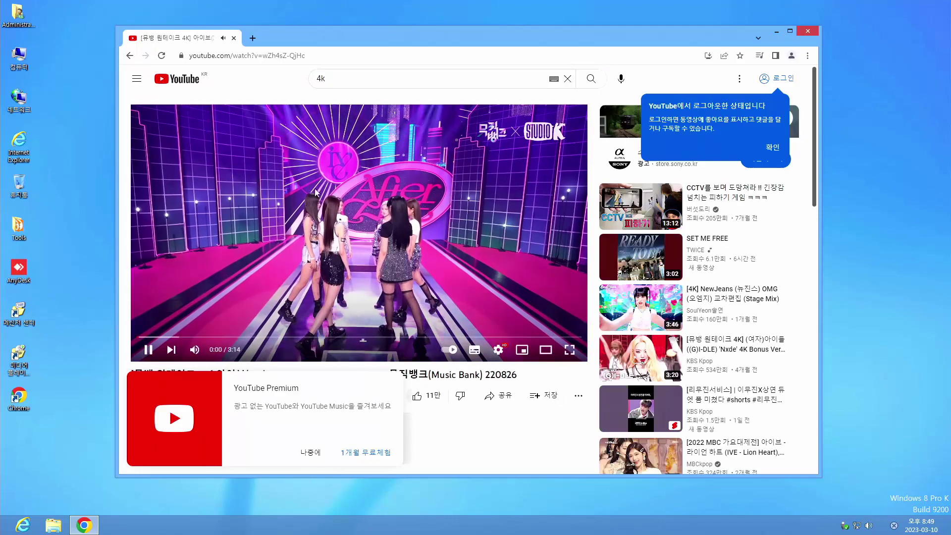
left_click(310, 453)
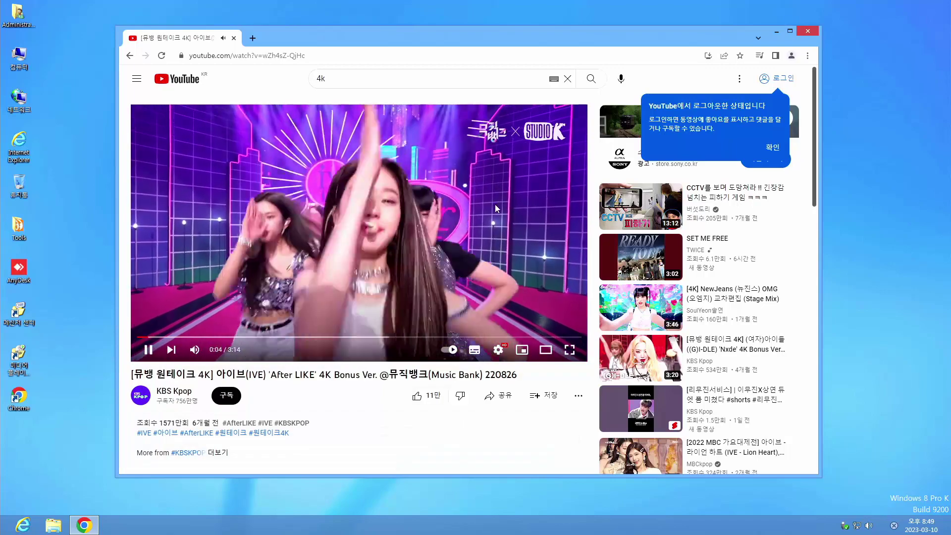
left_click(809, 30)
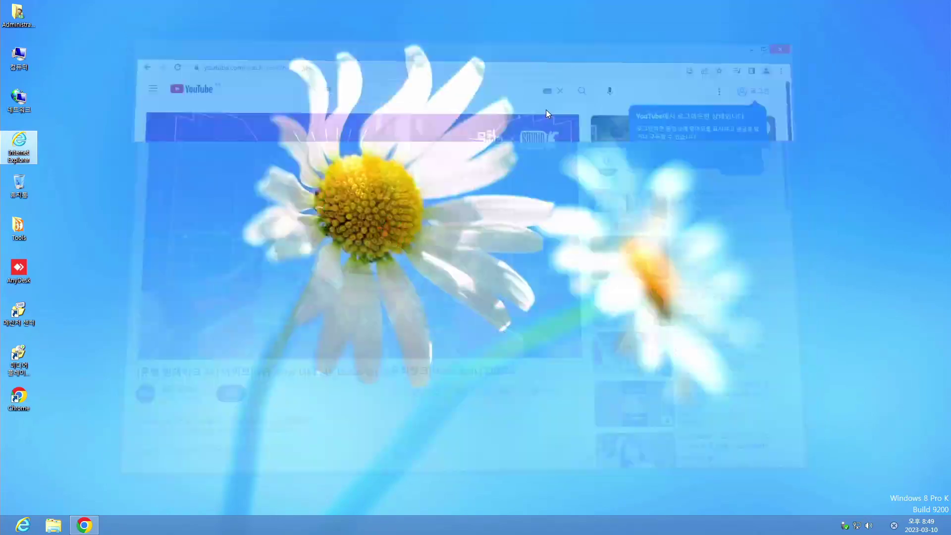
Open Device Manager with the run command devmgmt.msc, then narrow and reposition its window
key("super+r")
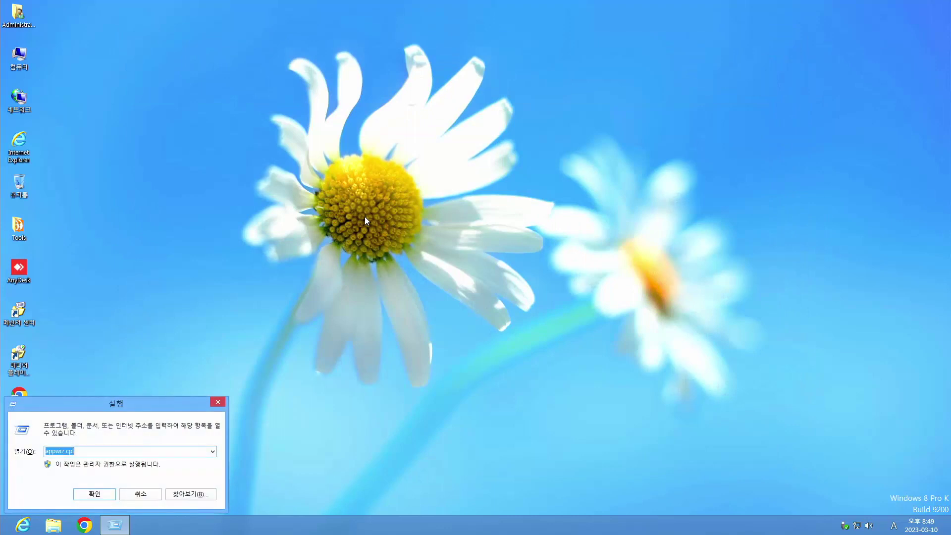
type("devmgmt.msc")
key("Return")
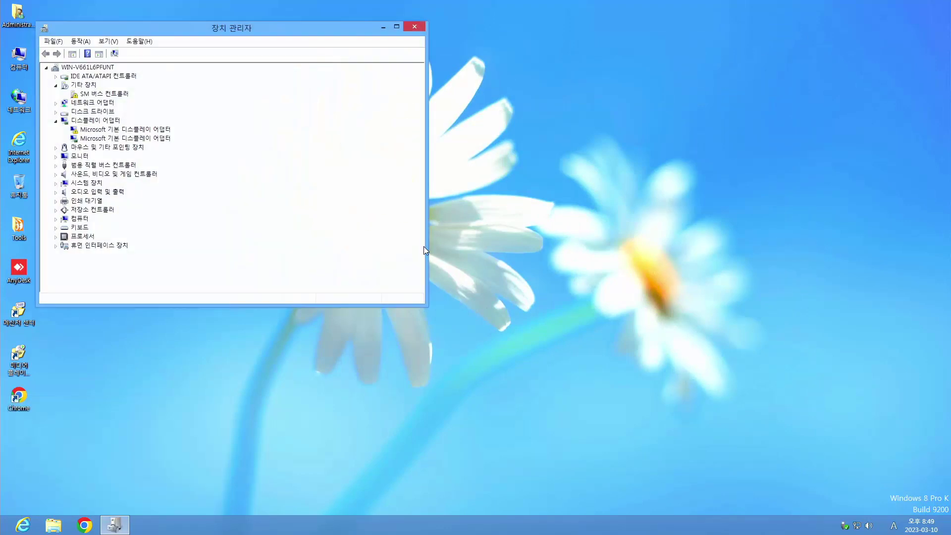
left_click_drag(427, 246, 303, 245)
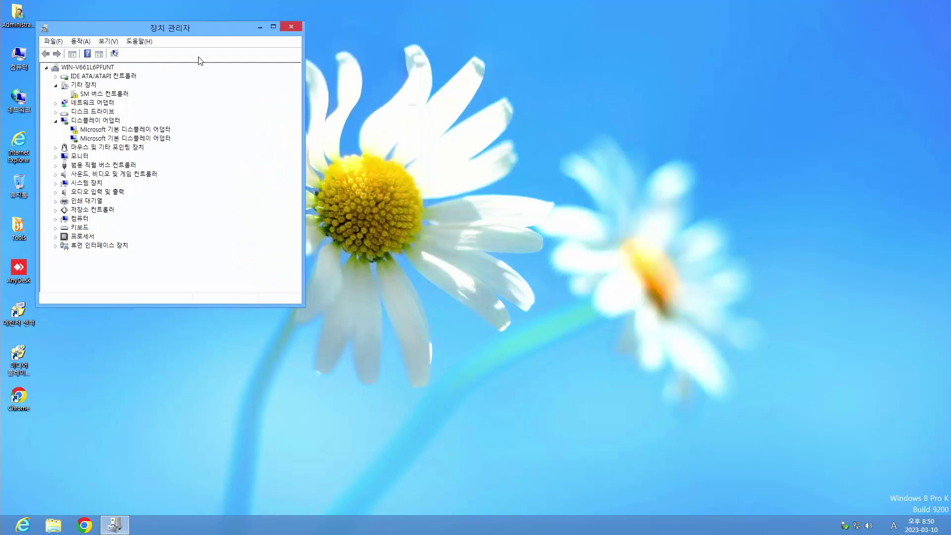
left_click_drag(201, 33, 225, 67)
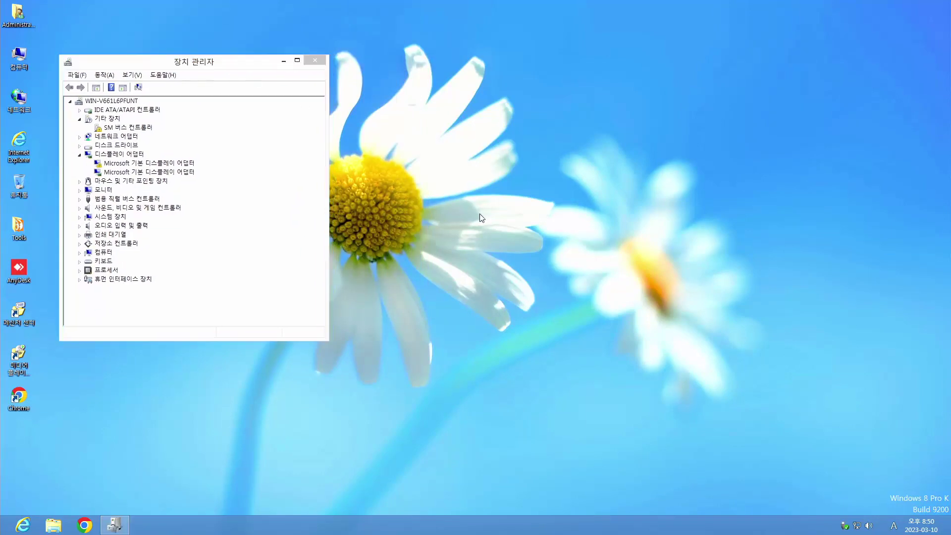
Turn on automatic updates in Windows Update from the System page and arrange its window beside Device Manager
key("super+Pause")
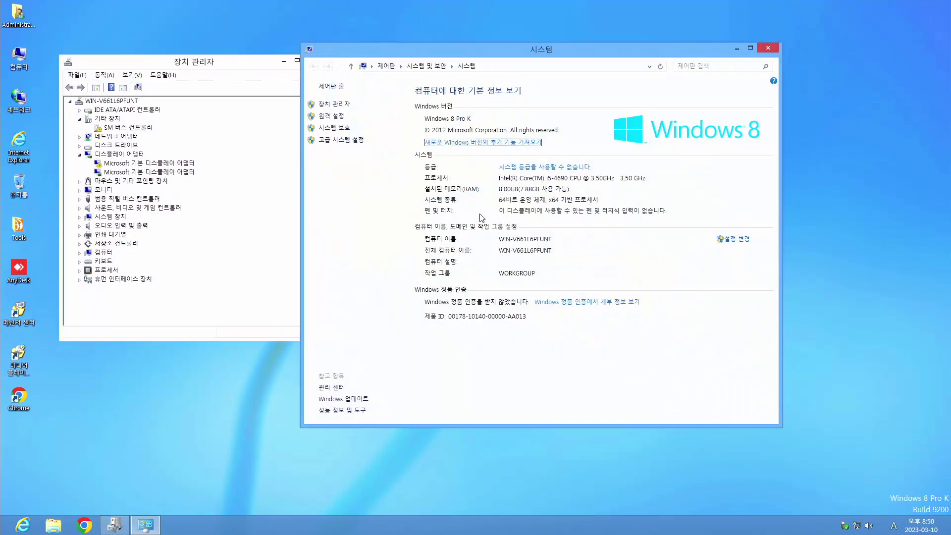
left_click(353, 400)
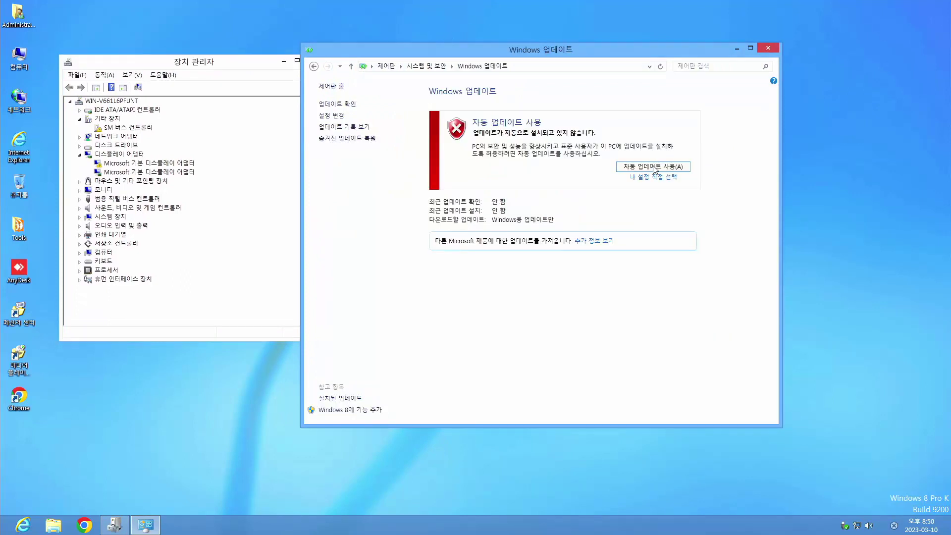
left_click(653, 163)
left_click_drag(400, 50, 459, 73)
left_click_drag(241, 69, 267, 82)
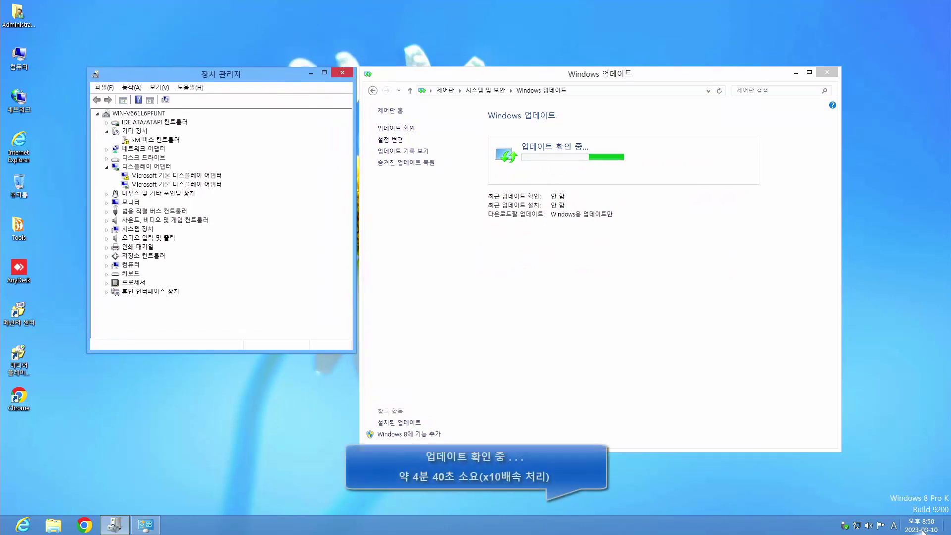
left_click(833, 483)
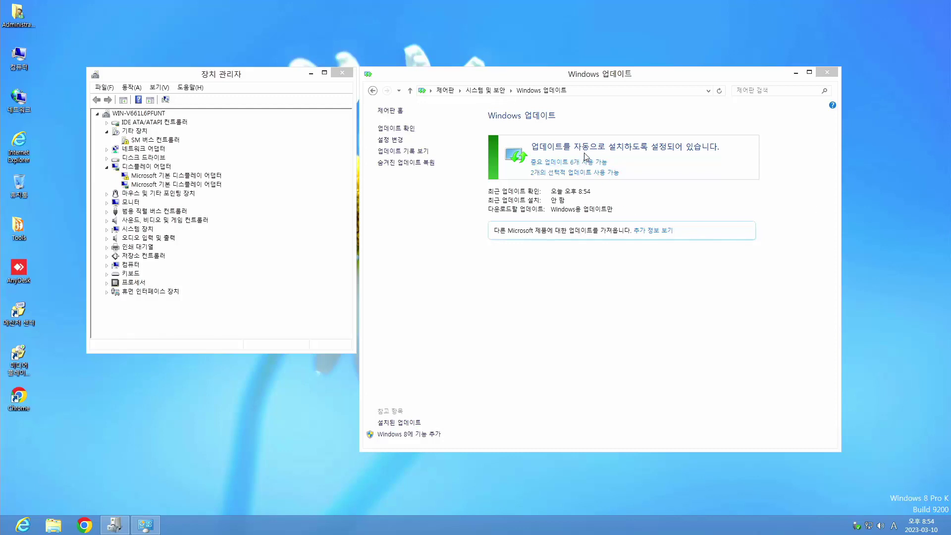
Review the details of the important updates, install all of them and restart the PC to apply them
left_click(535, 164)
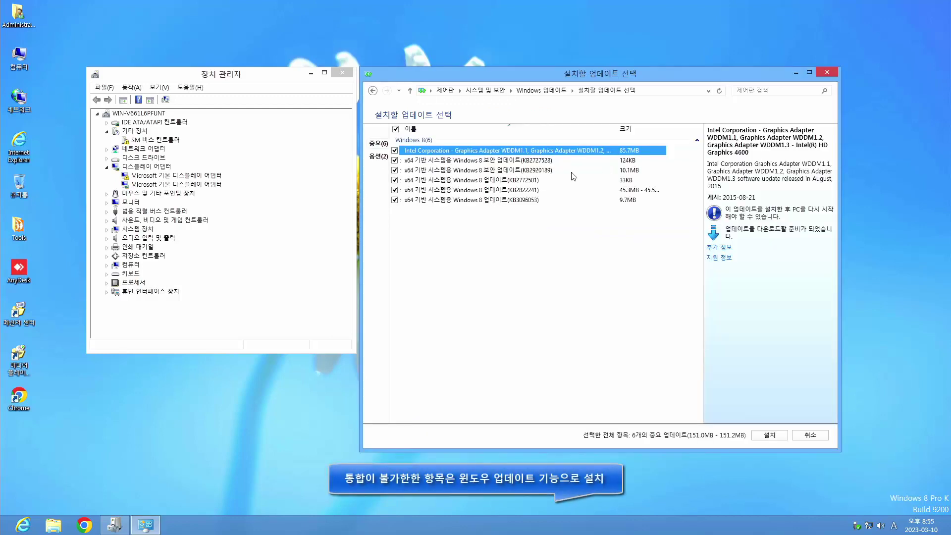
left_click(574, 161)
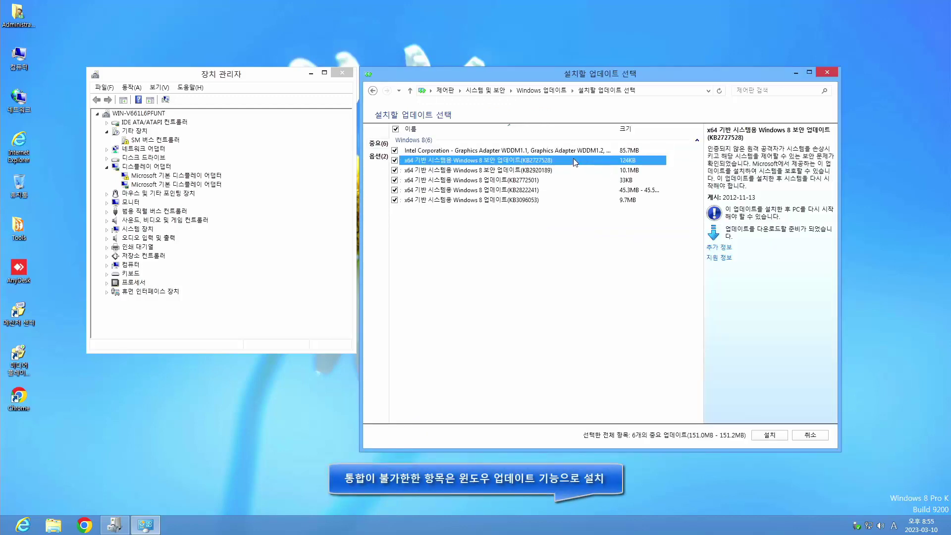
left_click(574, 170)
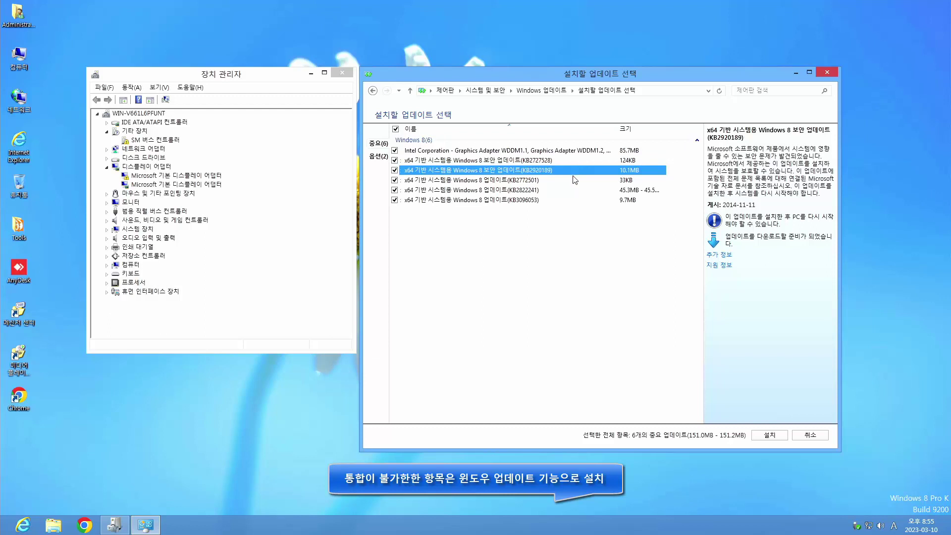
left_click(580, 190)
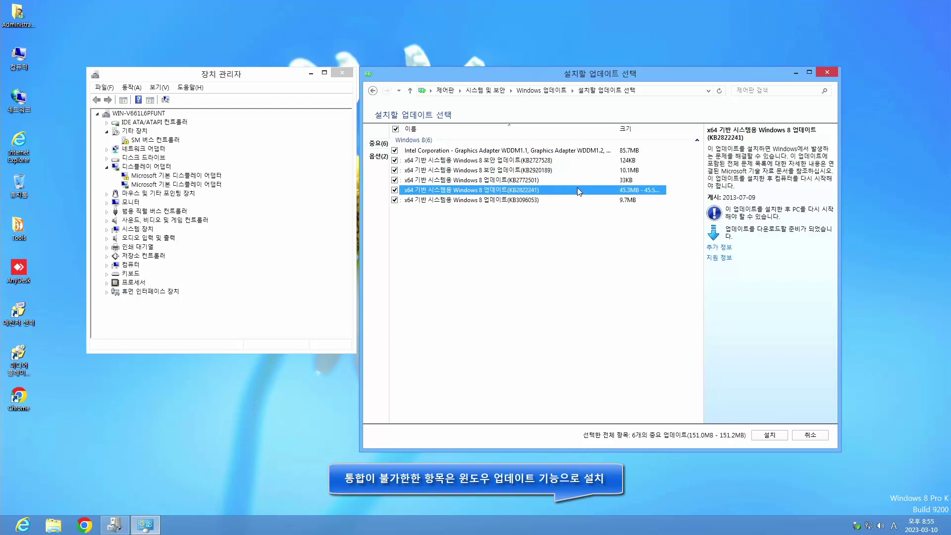
left_click(582, 200)
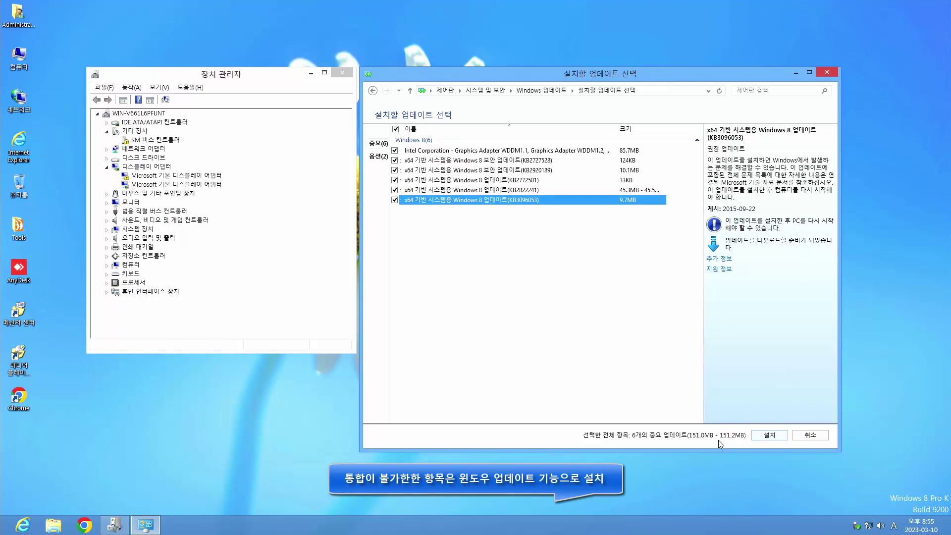
left_click(768, 436)
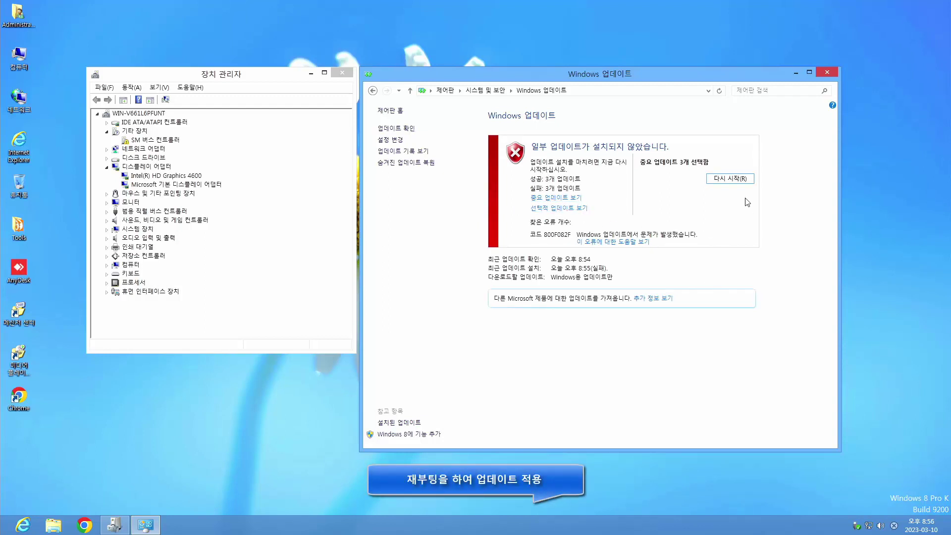
left_click(731, 179)
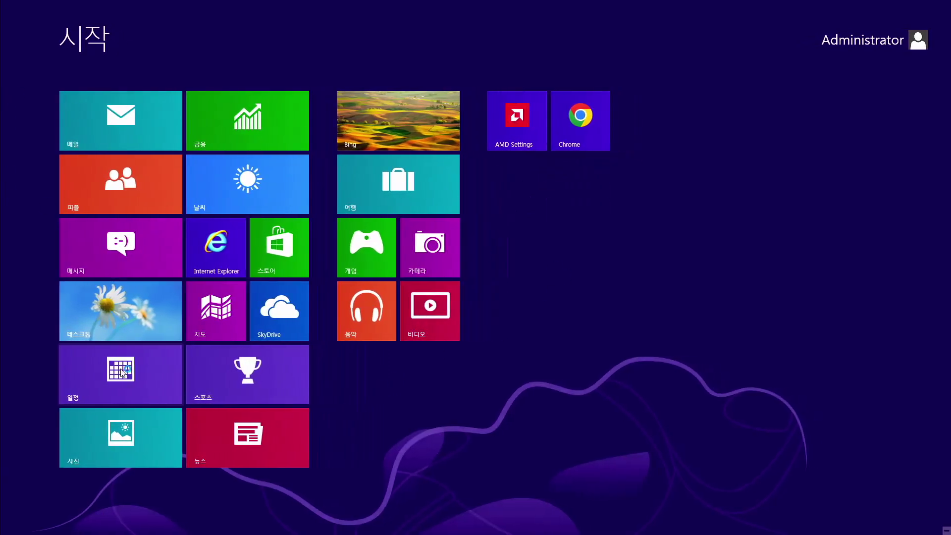
Go to the desktop, reach Windows Update through the computer's properties and check for updates again
left_click(133, 311)
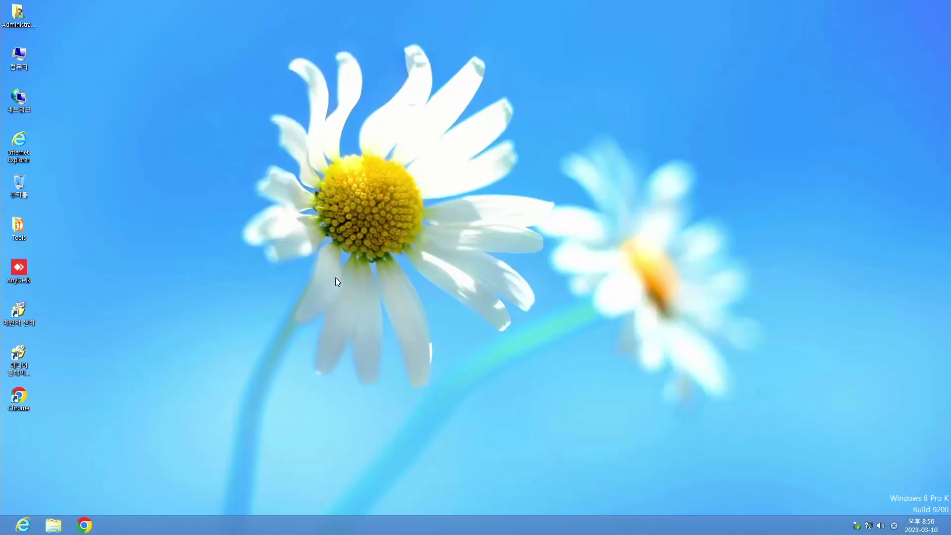
right_click(23, 60)
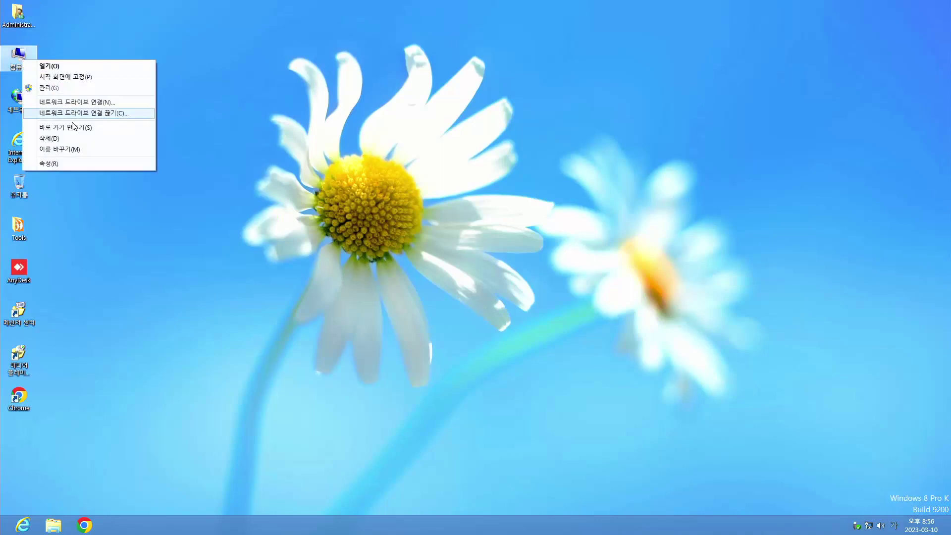
left_click(93, 164)
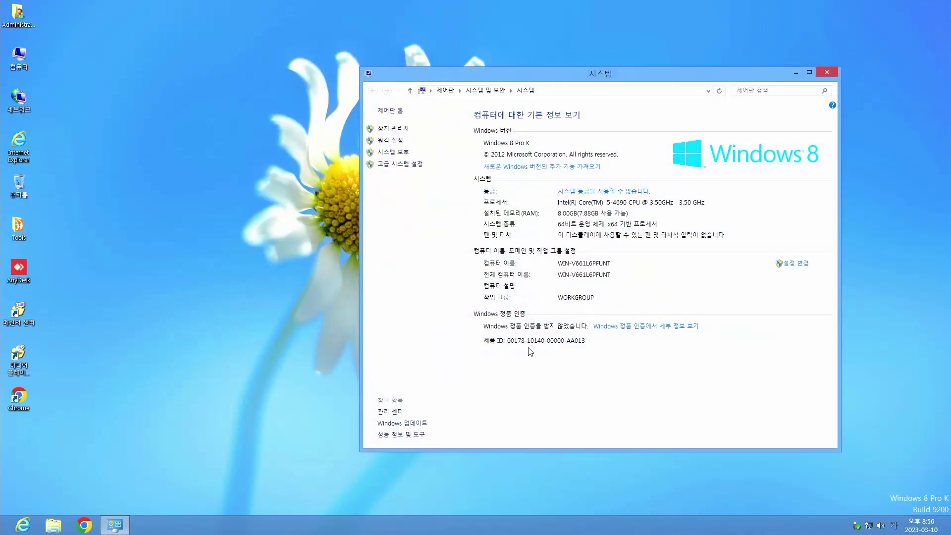
left_click(401, 423)
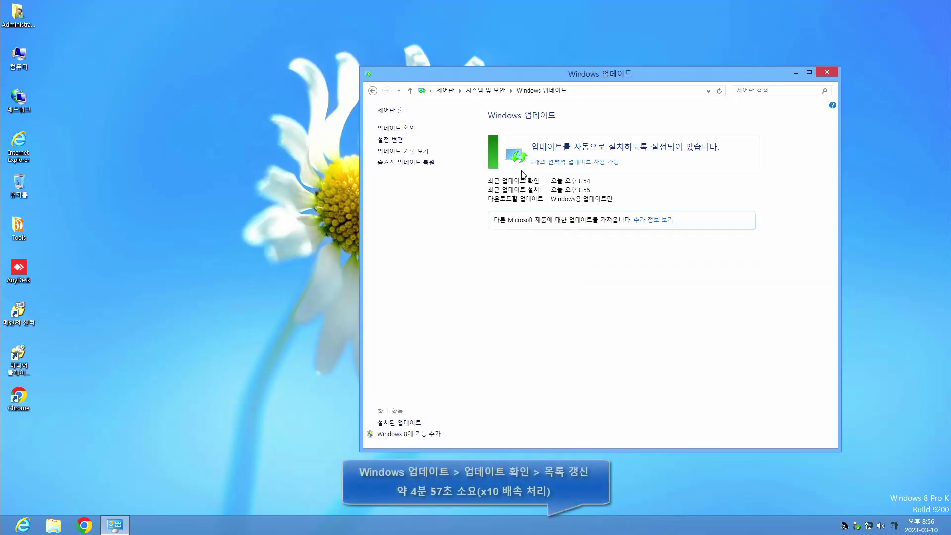
left_click(400, 129)
Check the device list in Device Manager using devmgmt.msc, then close it
key("super+r")
type("devmgmt.msc")
key("Return")
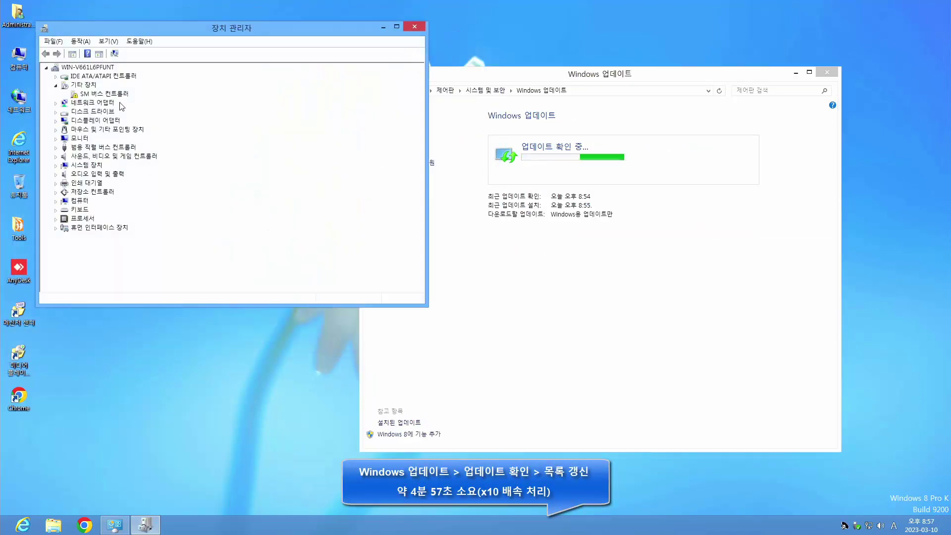
left_click_drag(281, 34, 270, 90)
left_click(422, 82)
Run OS Version Check from the Tools folder and place its window beside Windows Update
left_click(562, 317)
double_click(19, 225)
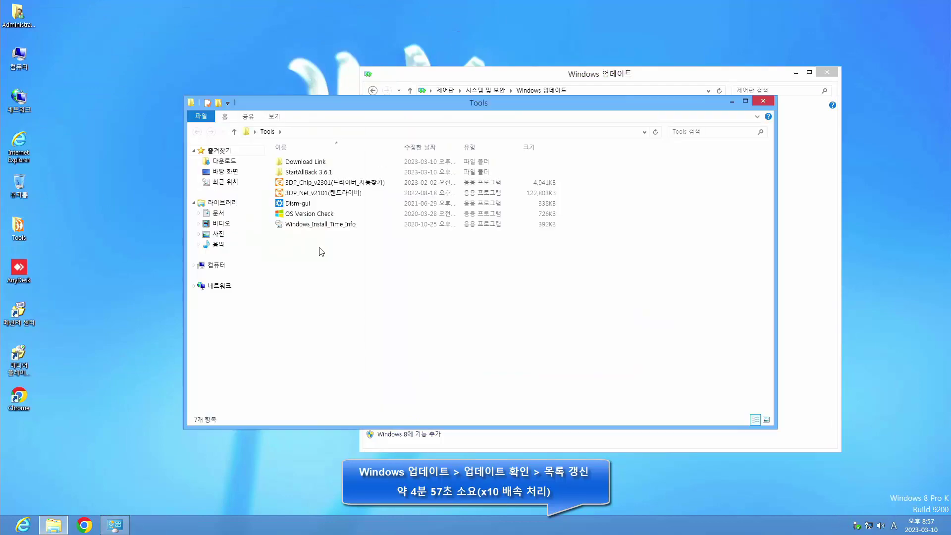
double_click(321, 251)
left_click_drag(168, 145, 197, 160)
left_click_drag(544, 73, 580, 102)
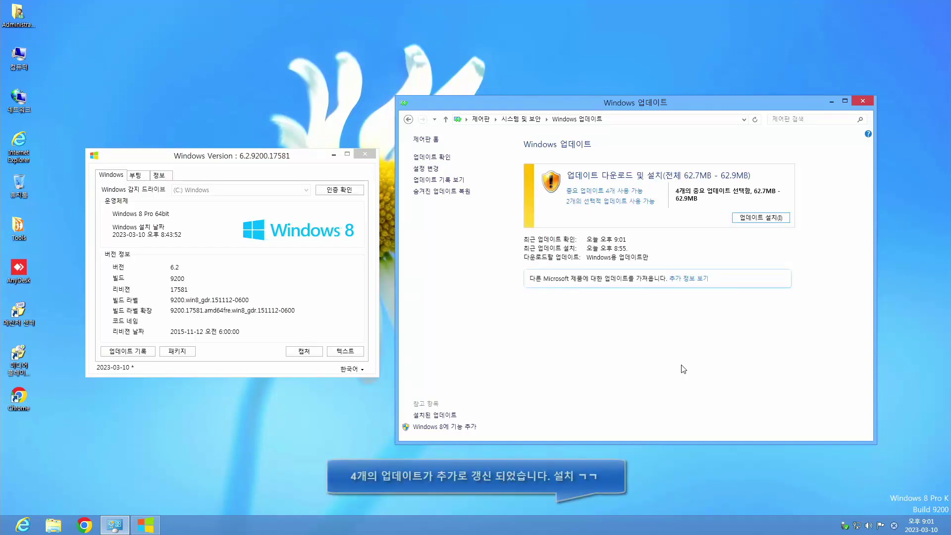
Review the details of the four important updates, including KB2920189, KB3042058 and KB2822241, install them all and restart the PC
left_click(622, 192)
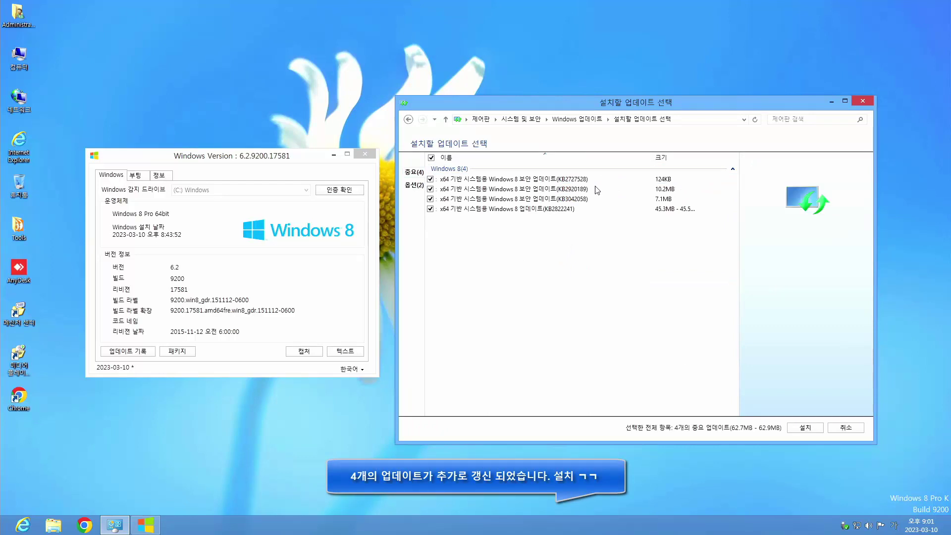
left_click(584, 189)
left_click(578, 199)
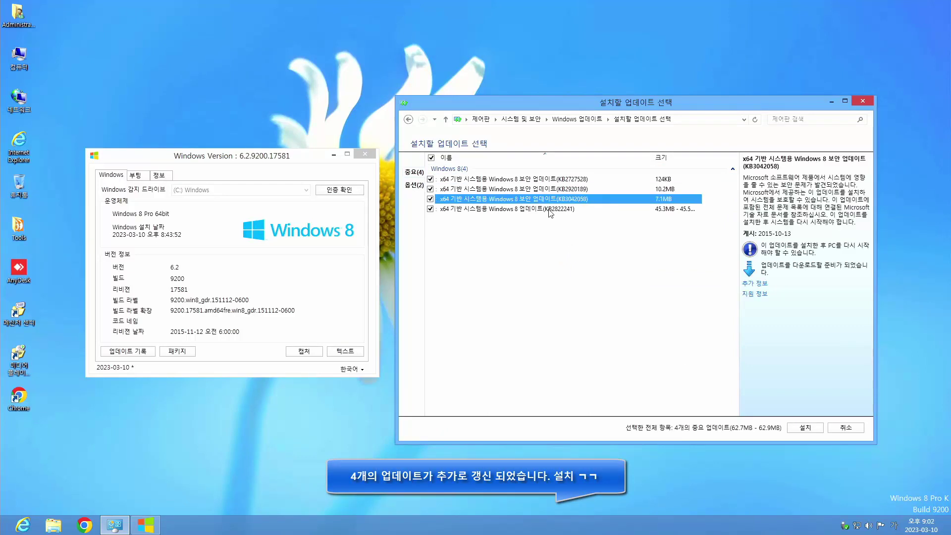
left_click(558, 209)
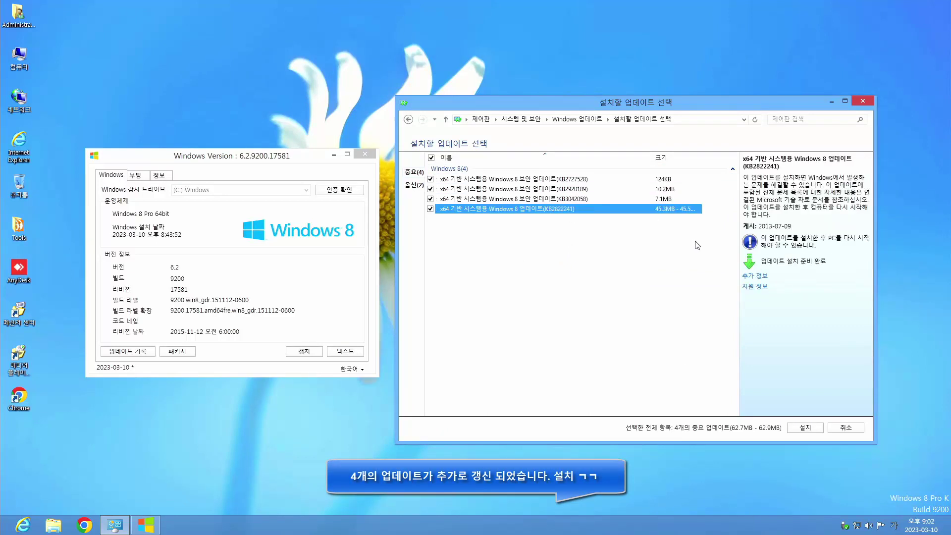
left_click(805, 428)
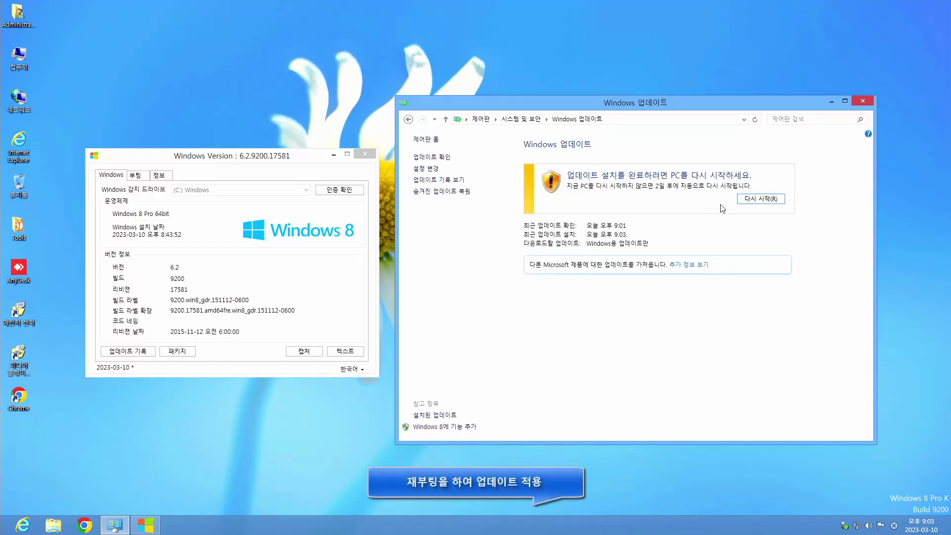
left_click(748, 200)
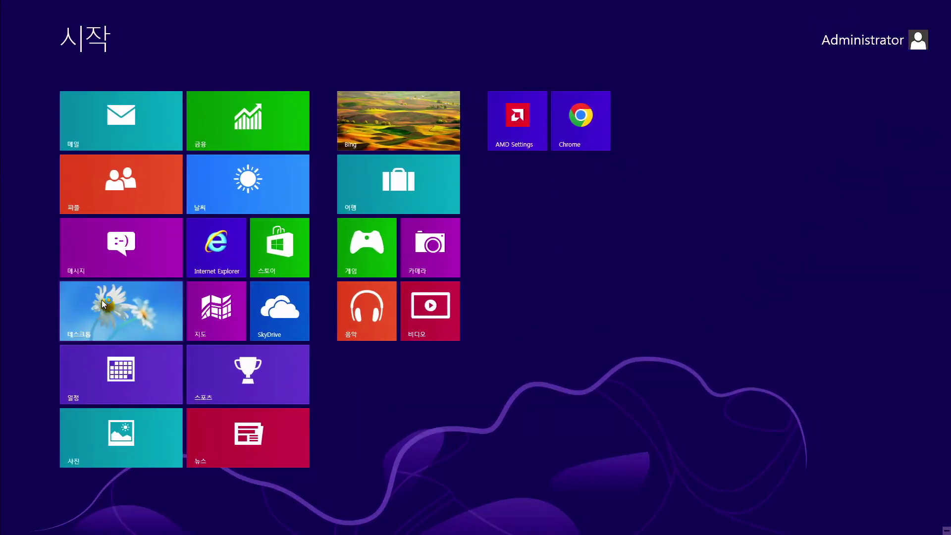
Go to the desktop, open Windows Update through the computer's properties and check for further updates
left_click(129, 311)
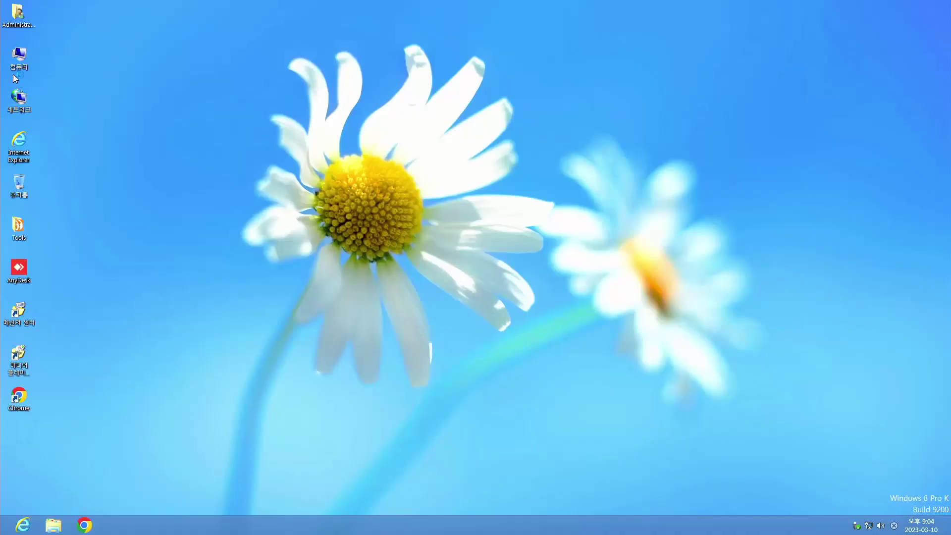
right_click(19, 61)
left_click(97, 165)
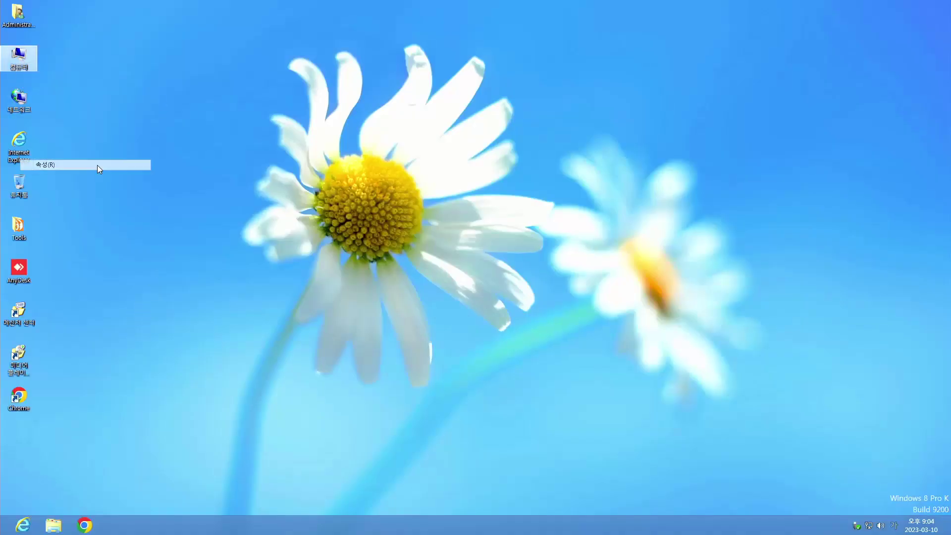
left_click_drag(516, 102, 393, 102)
left_click(311, 416)
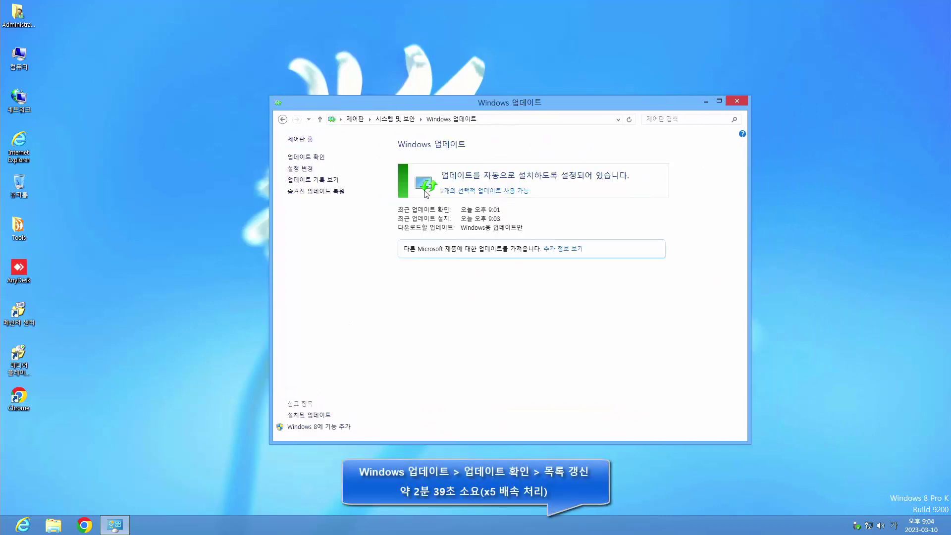
left_click(306, 157)
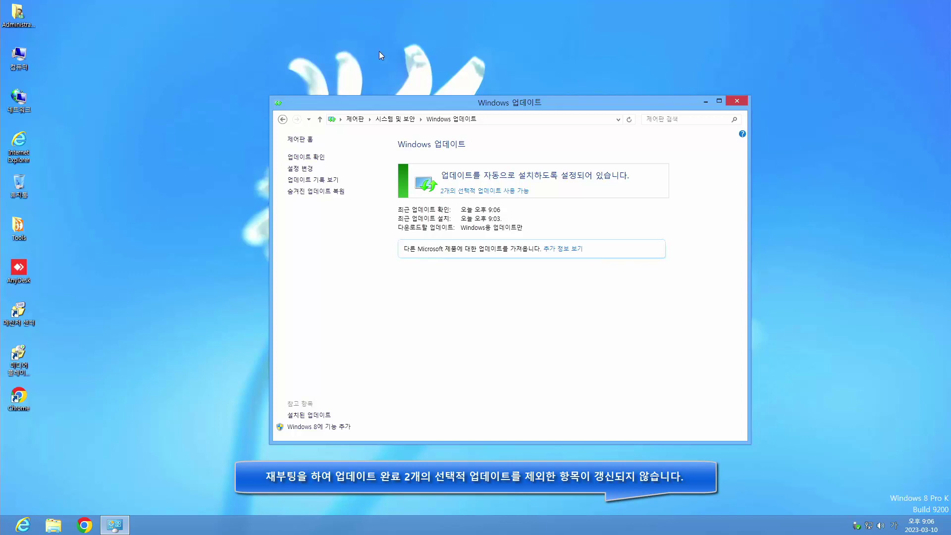
Review the optional updates KB3058163 and KB3058168 without selecting them for installation, then close Windows Update
left_click(489, 191)
left_click(437, 188)
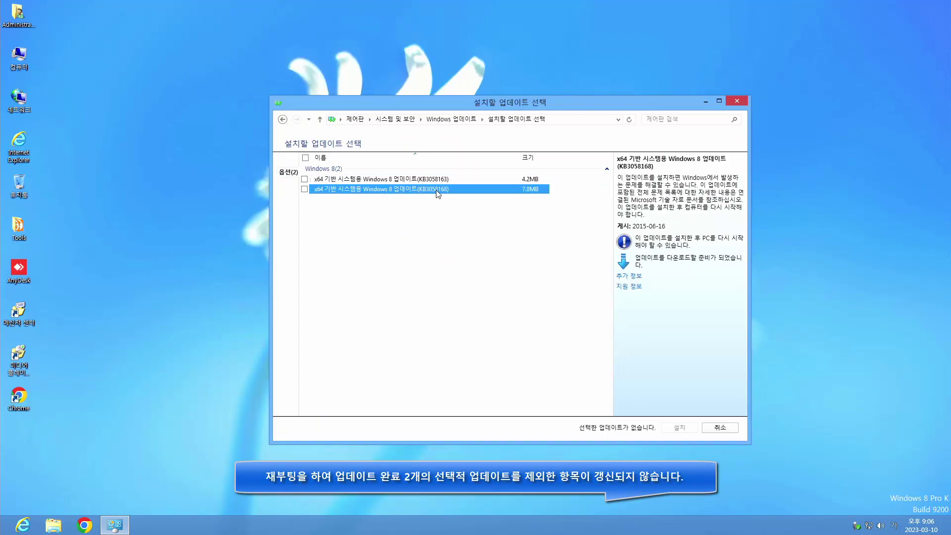
left_click(436, 183)
left_click(438, 189)
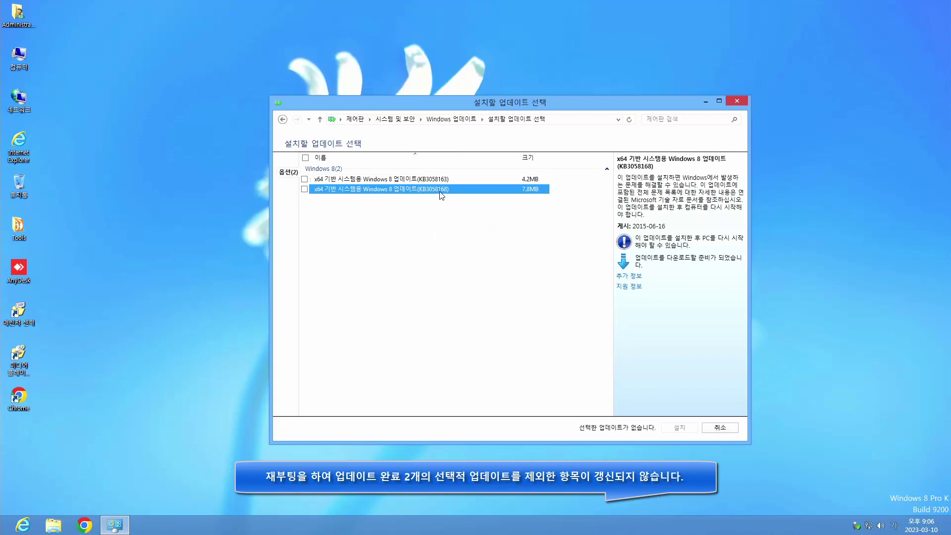
left_click(737, 101)
Open Programs and Features with appwiz.cpl and display the list of installed updates
key("super+r")
type("appwi")
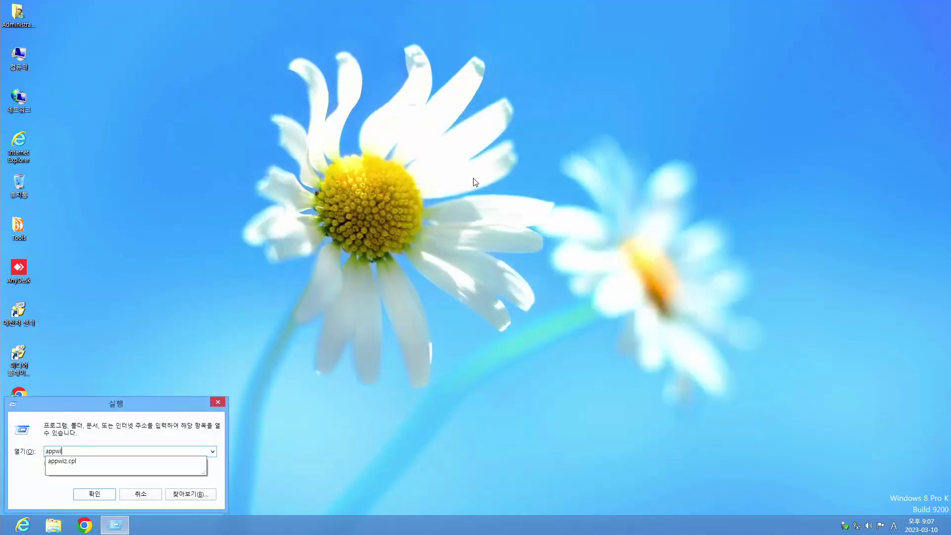
type("z.cpl")
key("Return")
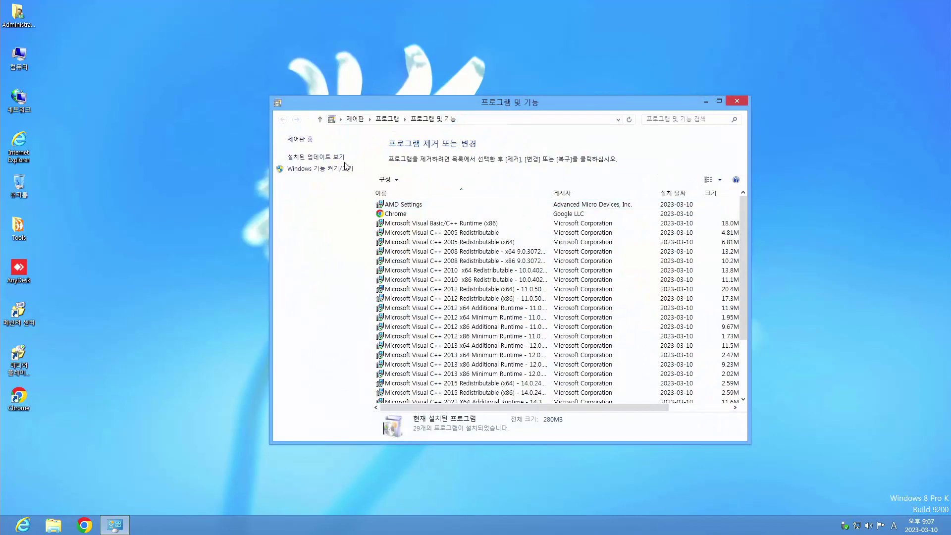
left_click(341, 162)
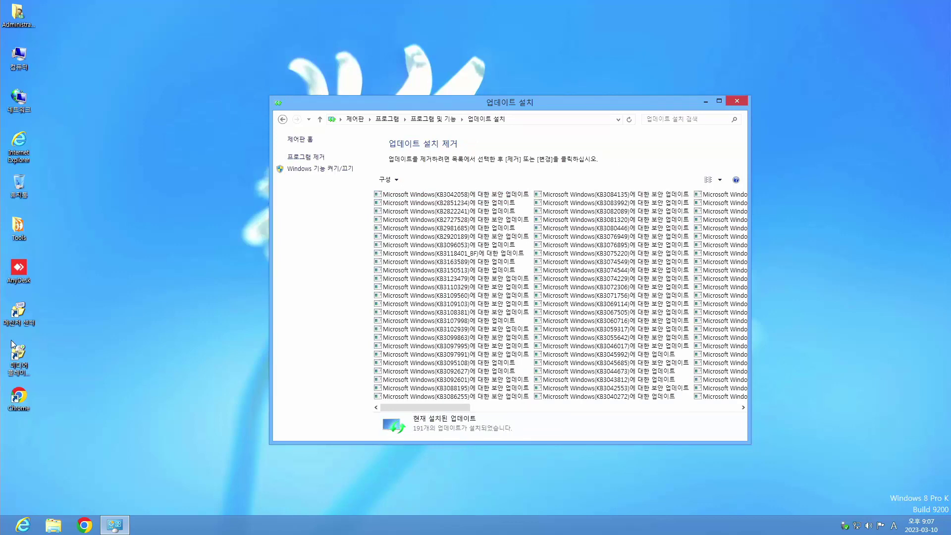
Launch OS Version Check from the Tools folder and arrange its window next to the installed updates list
double_click(19, 227)
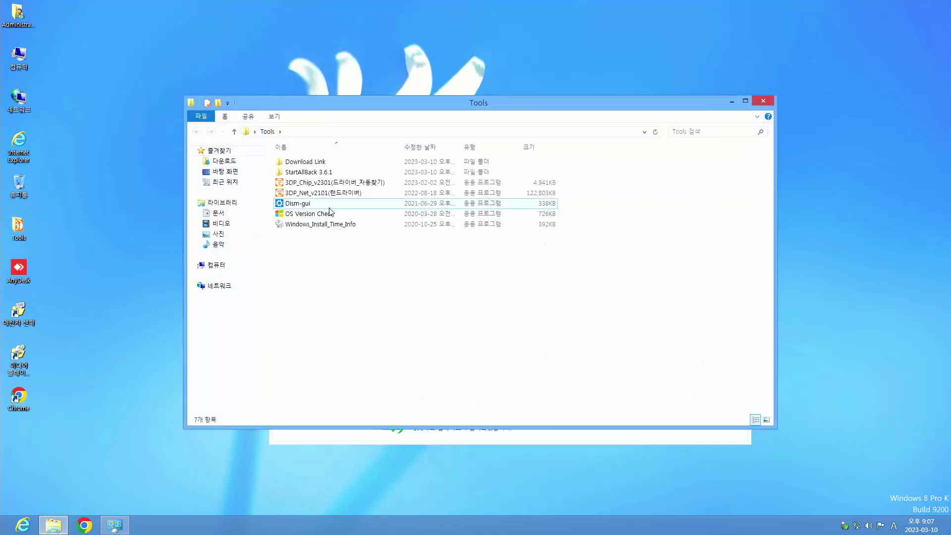
left_click(314, 214)
double_click(314, 213)
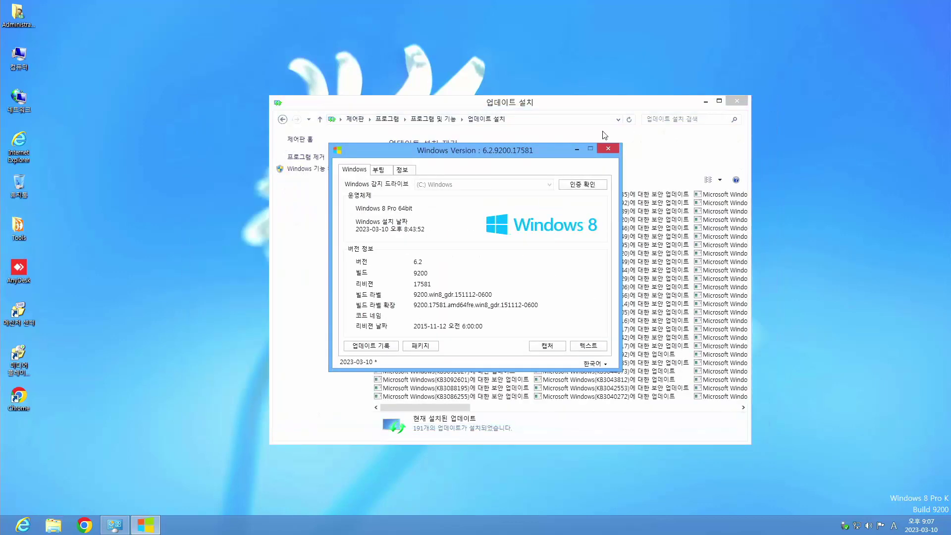
left_click_drag(542, 146, 282, 186)
left_click_drag(502, 111, 610, 136)
left_click_drag(268, 192, 268, 175)
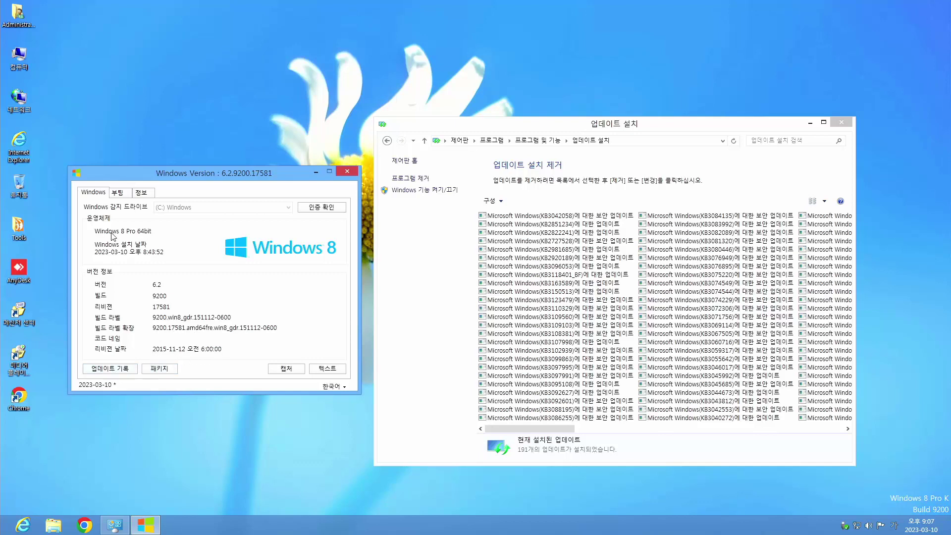
View the update history in OS Version Check, then close the history window
left_click(130, 370)
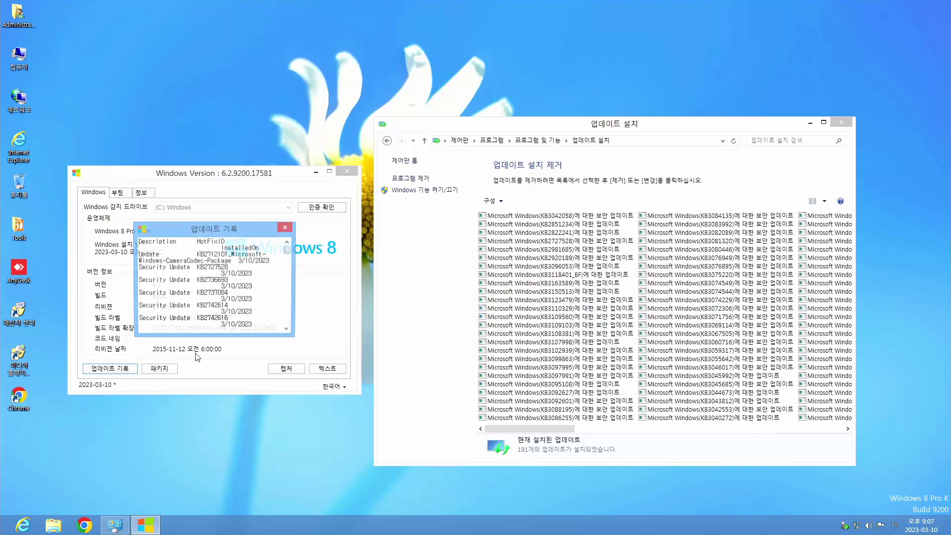
left_click_drag(287, 250, 304, 240)
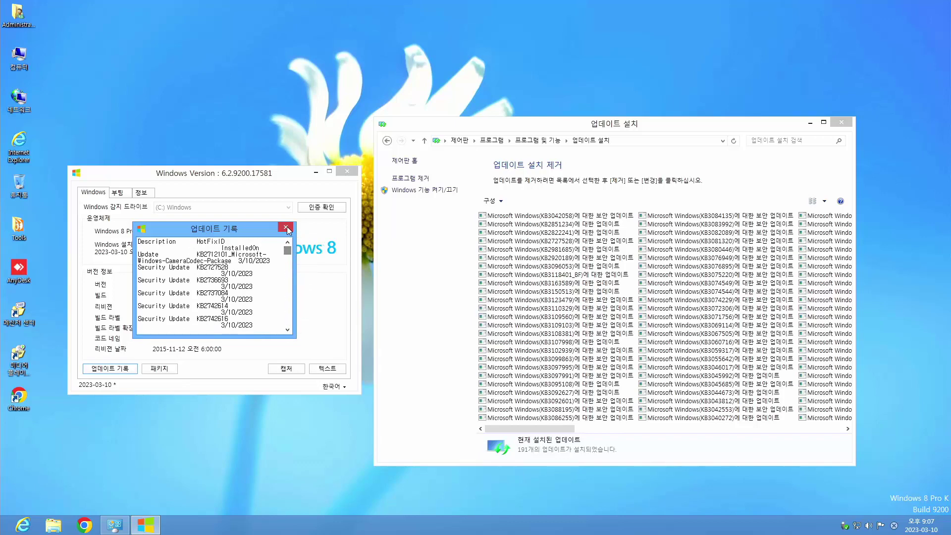
left_click(286, 228)
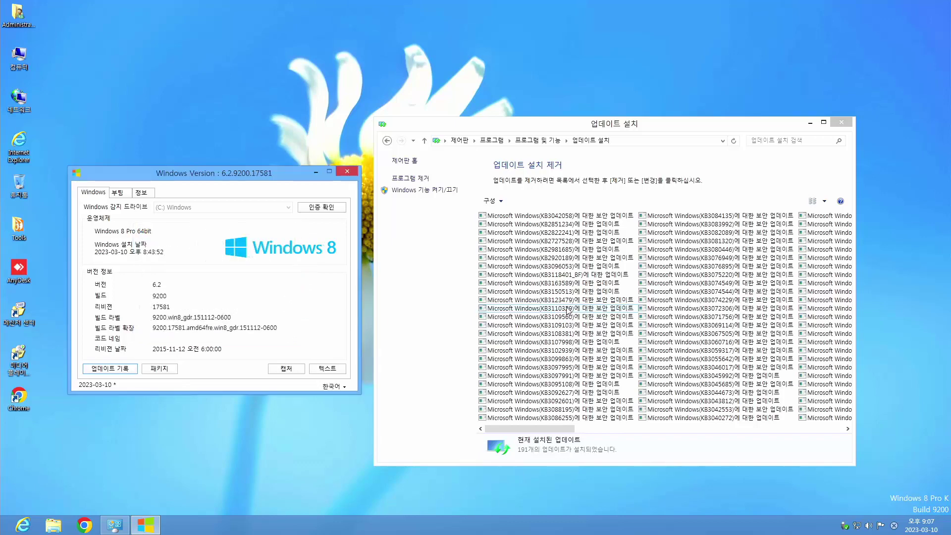